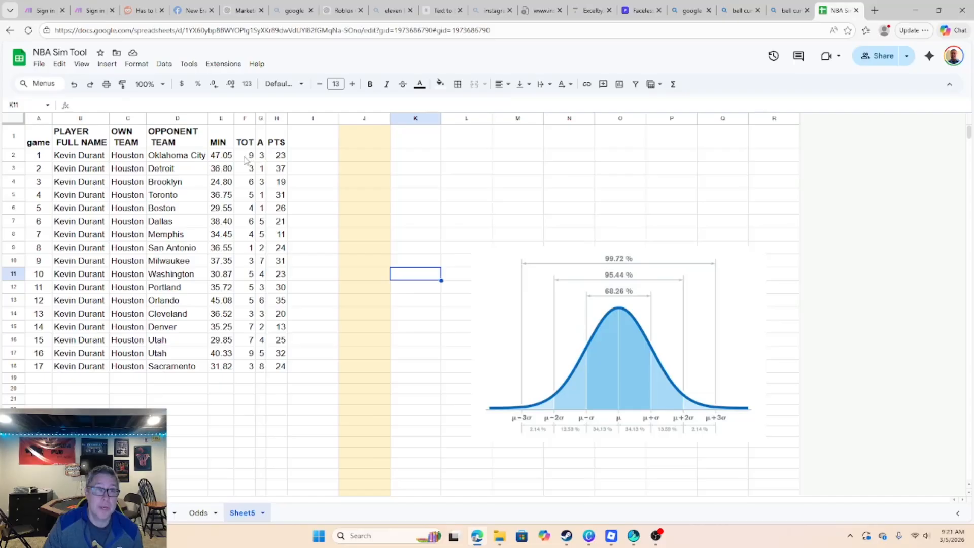
Examine the player, minutes and TOT columns of the game log, including the TOT values for all 17 games.
left_click(247, 158)
left_click(248, 172)
left_click(245, 160)
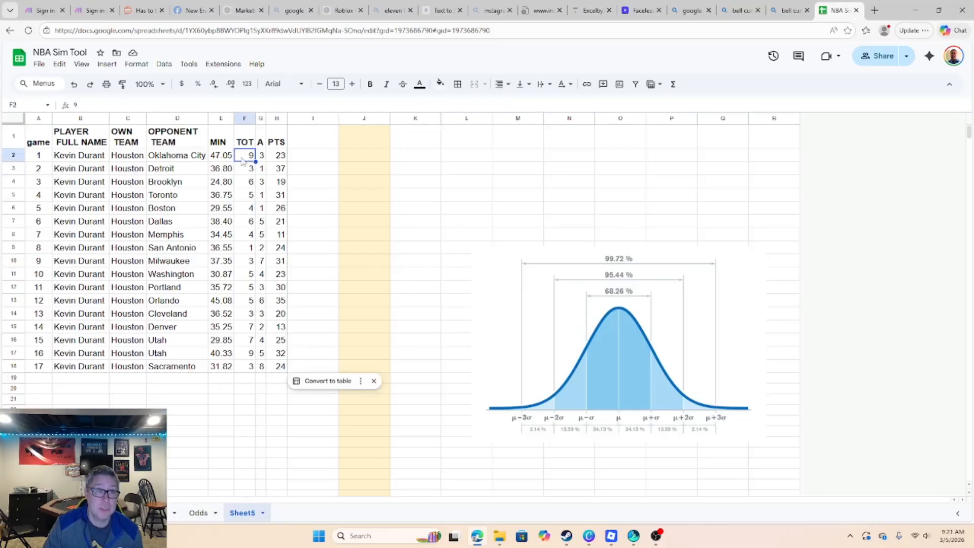
left_click(76, 169)
left_click(80, 160)
left_click(84, 173)
left_click(82, 208)
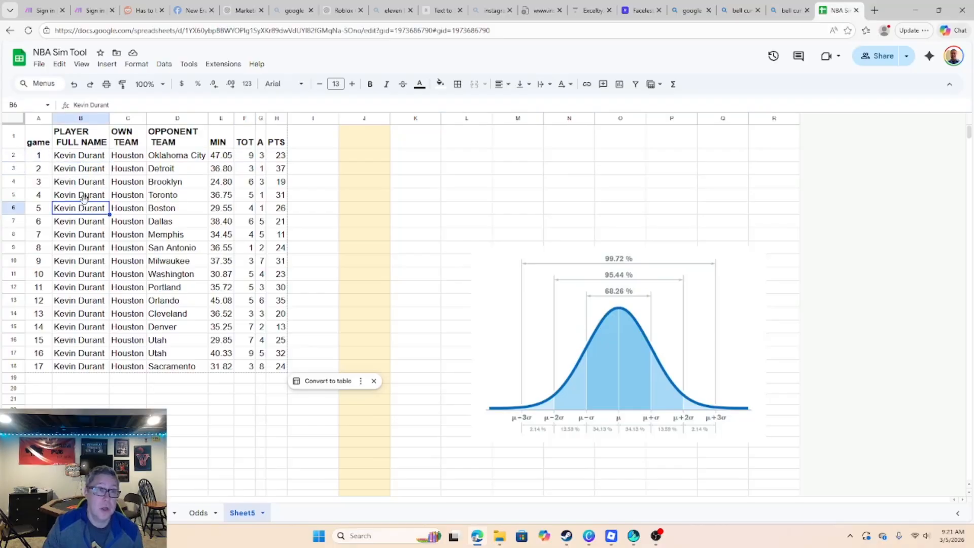
left_click(247, 146)
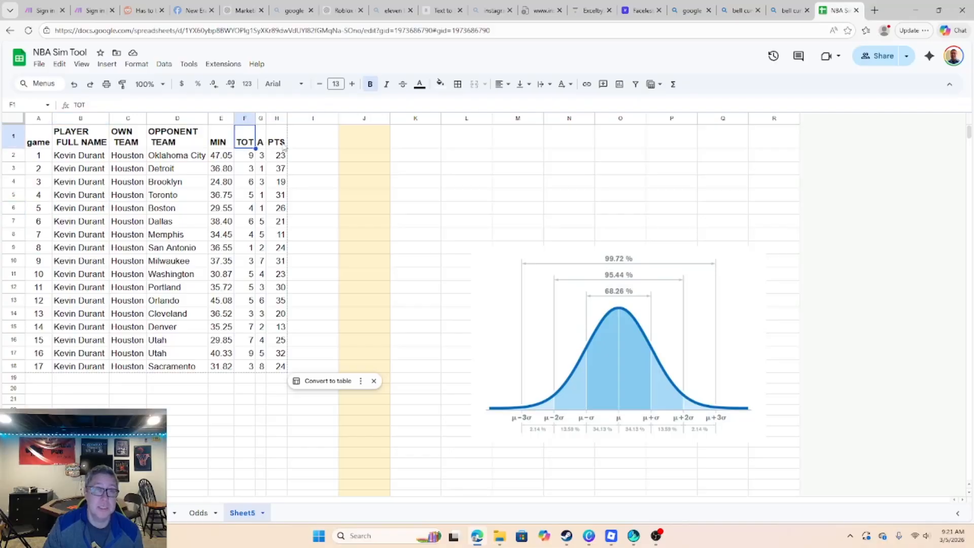
left_click_drag(243, 156, 247, 375)
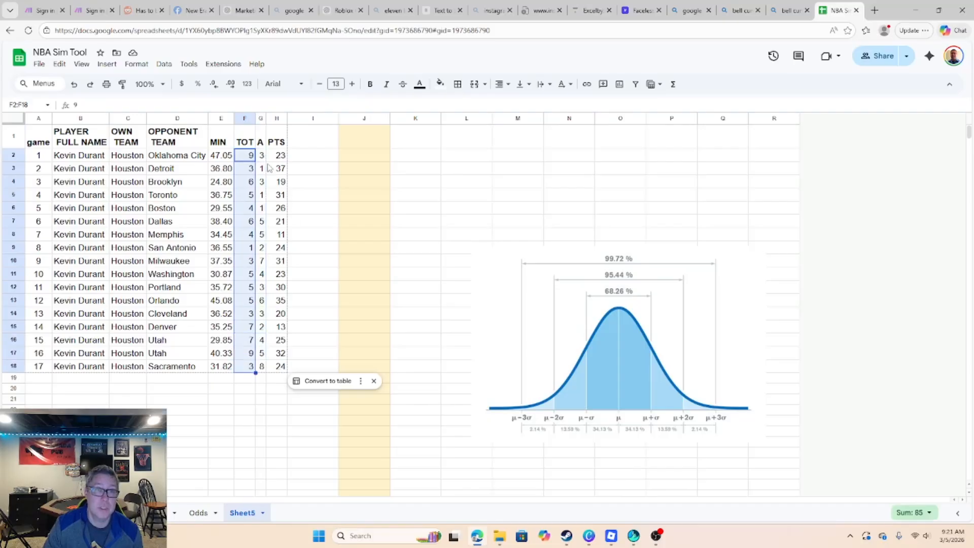
left_click(216, 157)
left_click(219, 168)
left_click(220, 155)
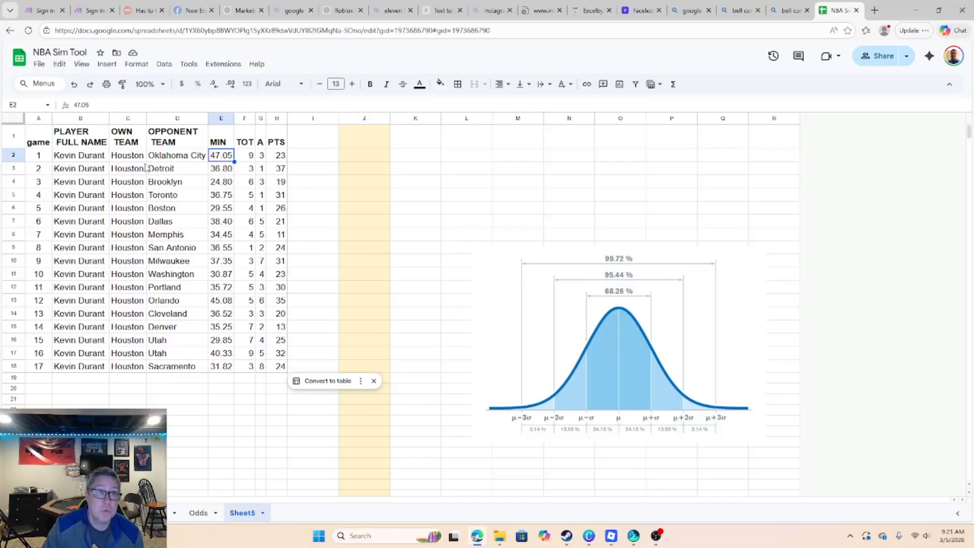
left_click_drag(246, 157, 254, 368)
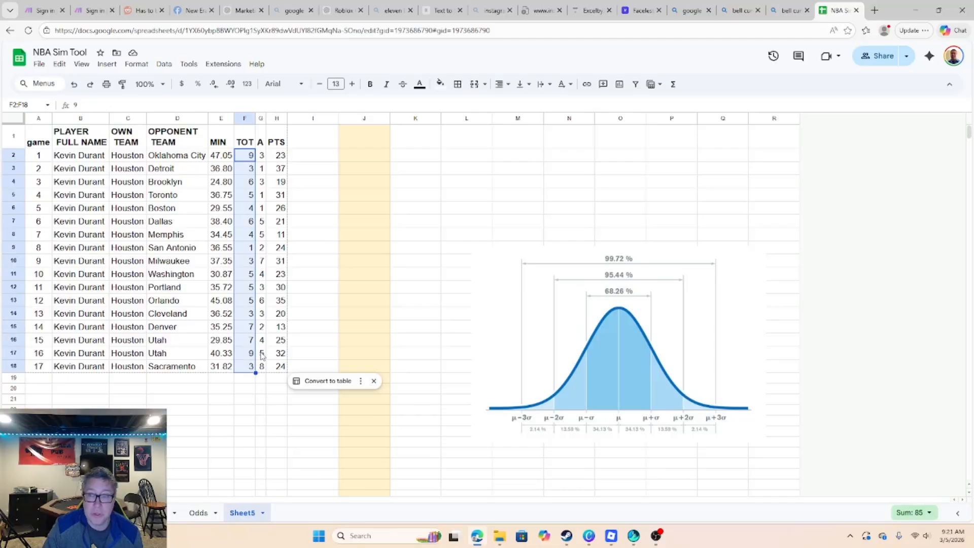
Calculate the average of the TOT values in F2:F18 with an AVERAGE formula in cell D21.
left_click(168, 402)
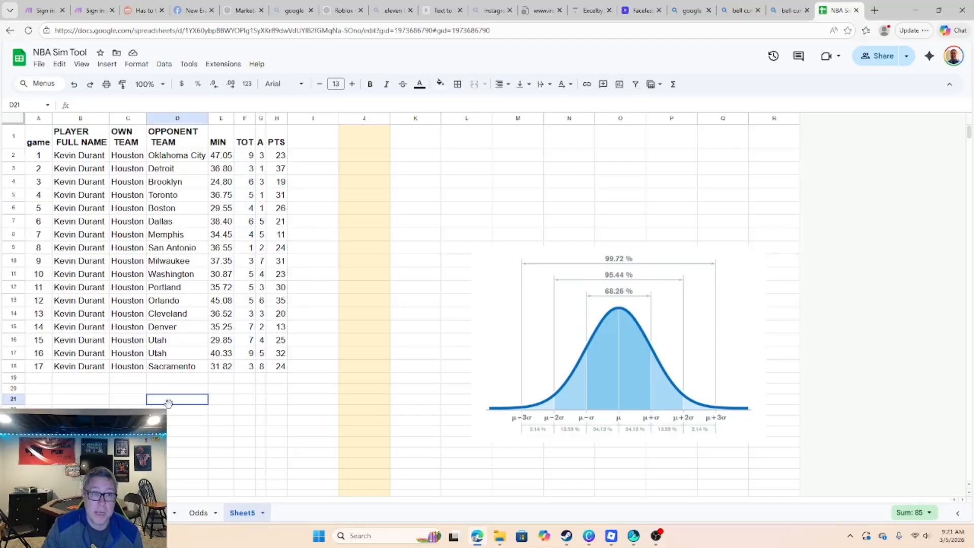
type("=A")
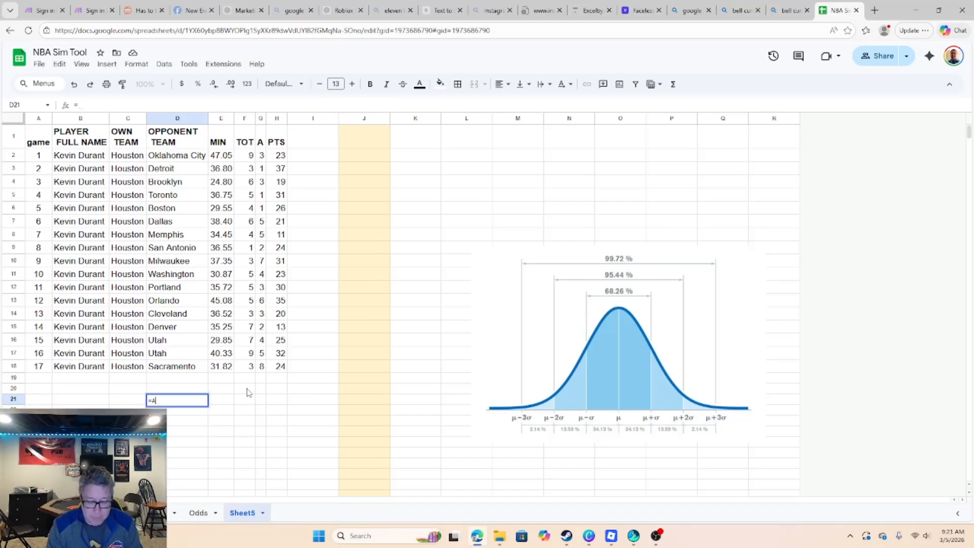
type("VERAGE")
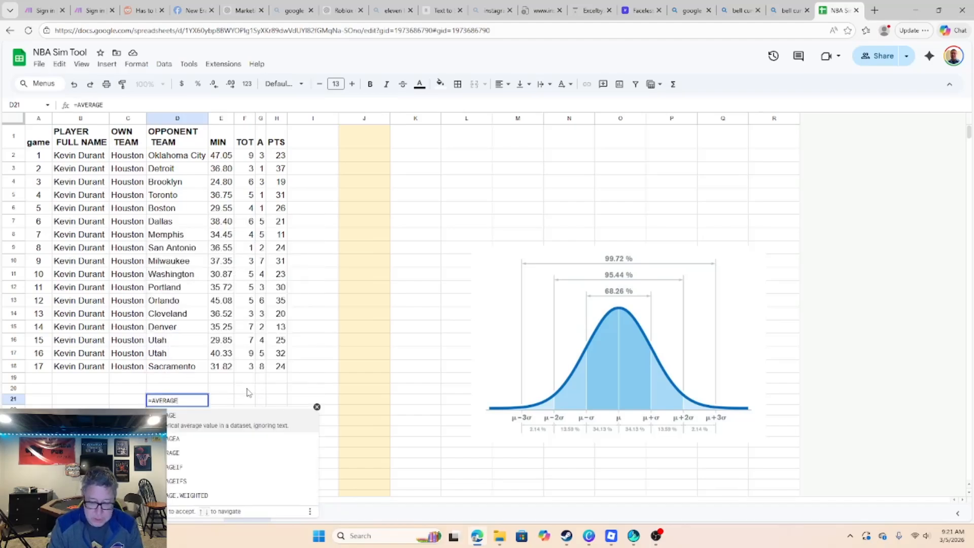
type("(")
left_click(251, 368)
left_click_drag(251, 368, 248, 165)
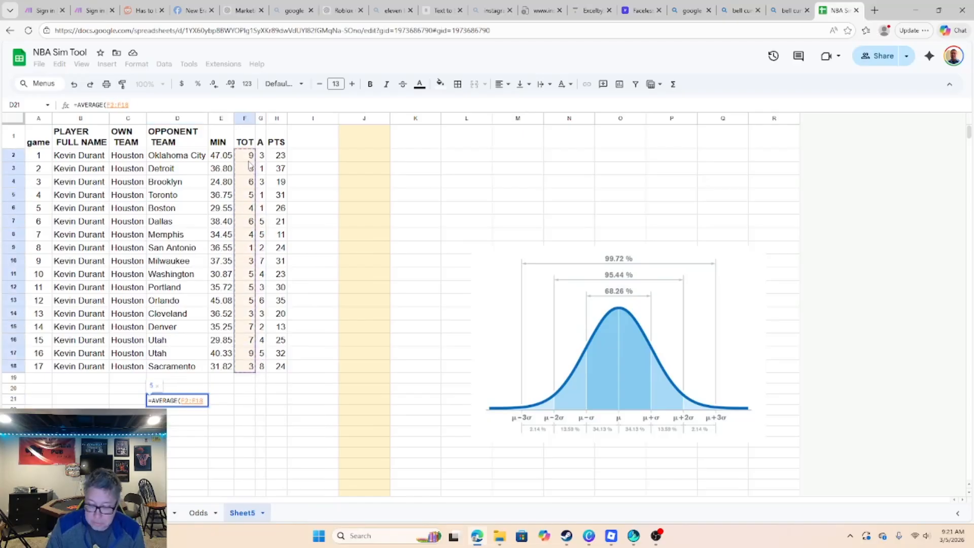
key("Return")
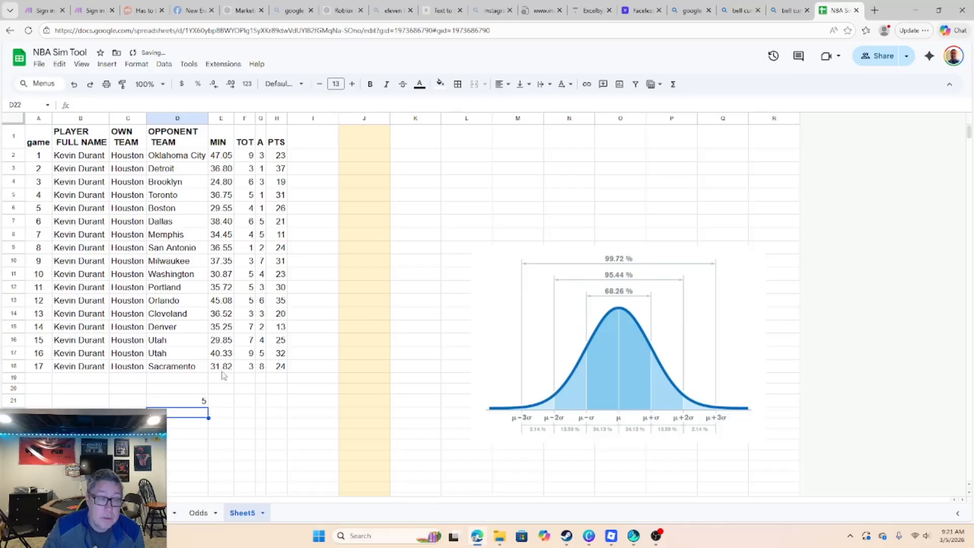
left_click(202, 402)
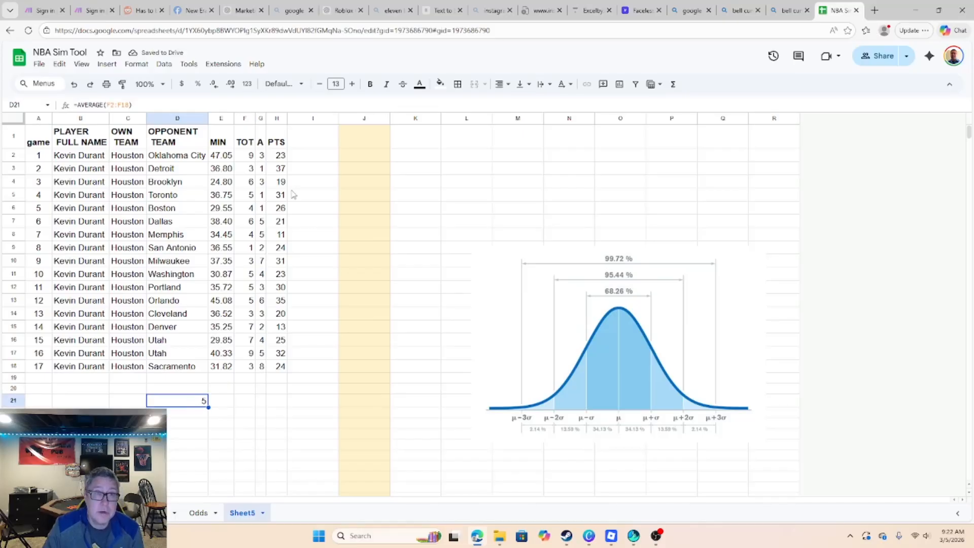
Calculate the population standard deviation of the TOT values in F2:F18 with a STDEV.P formula in cell L2.
left_click(457, 155)
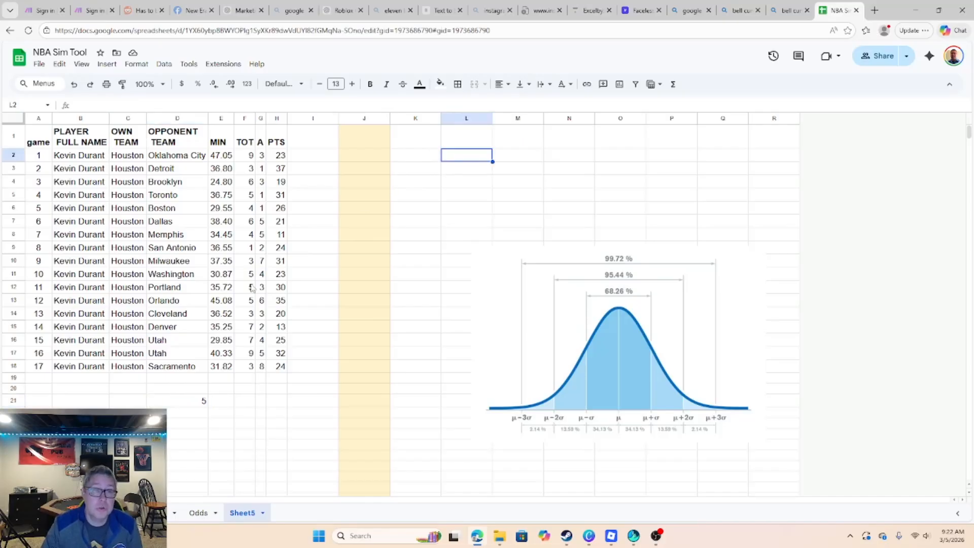
left_click_drag(250, 157, 251, 368)
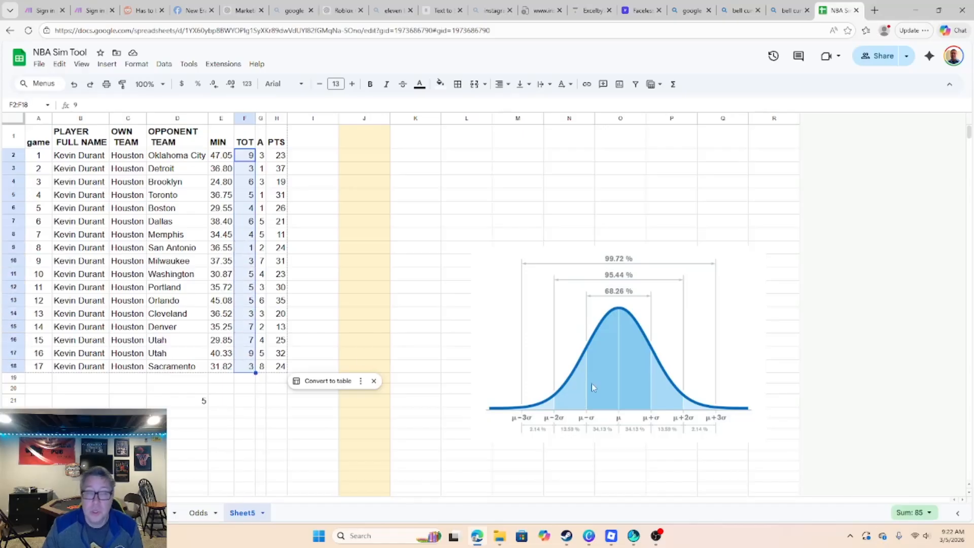
left_click(465, 156)
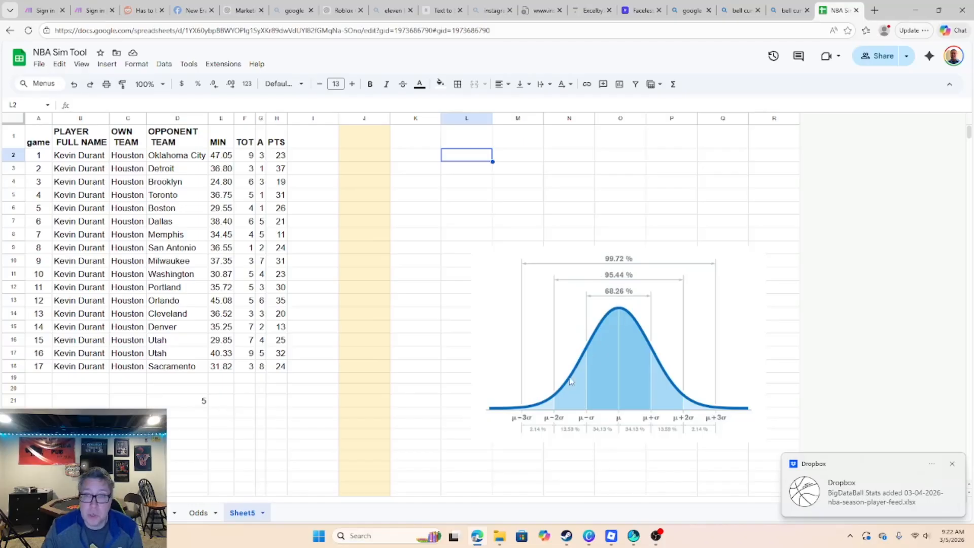
left_click(951, 464)
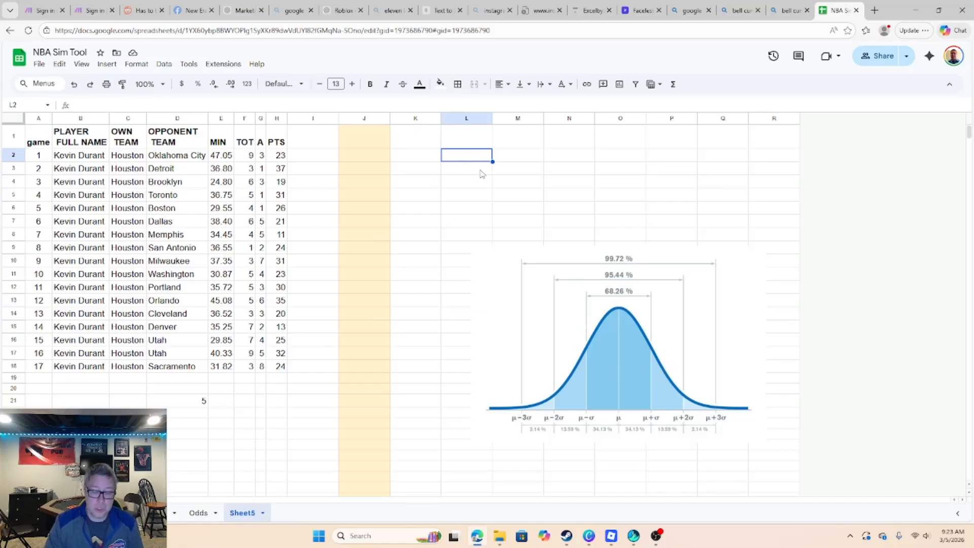
type("=S")
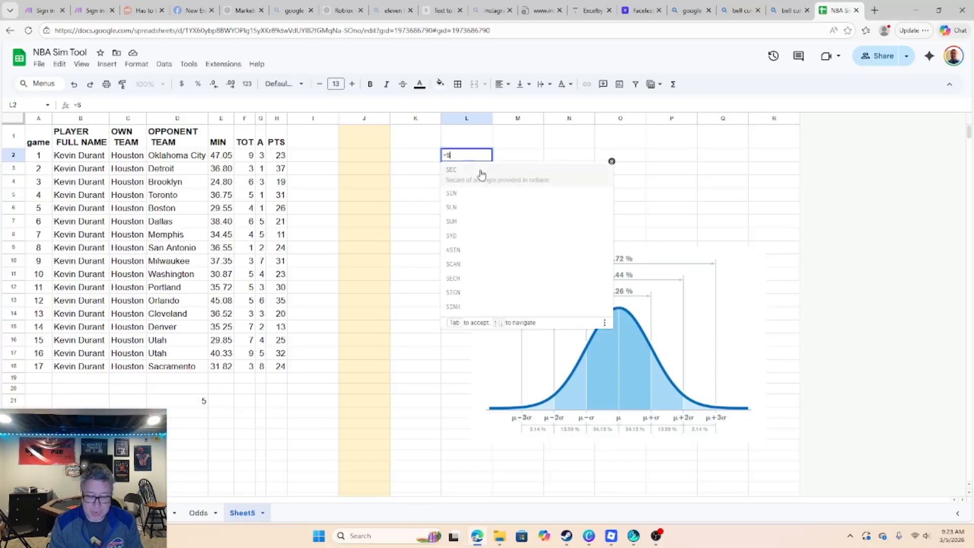
type("TDEV.P")
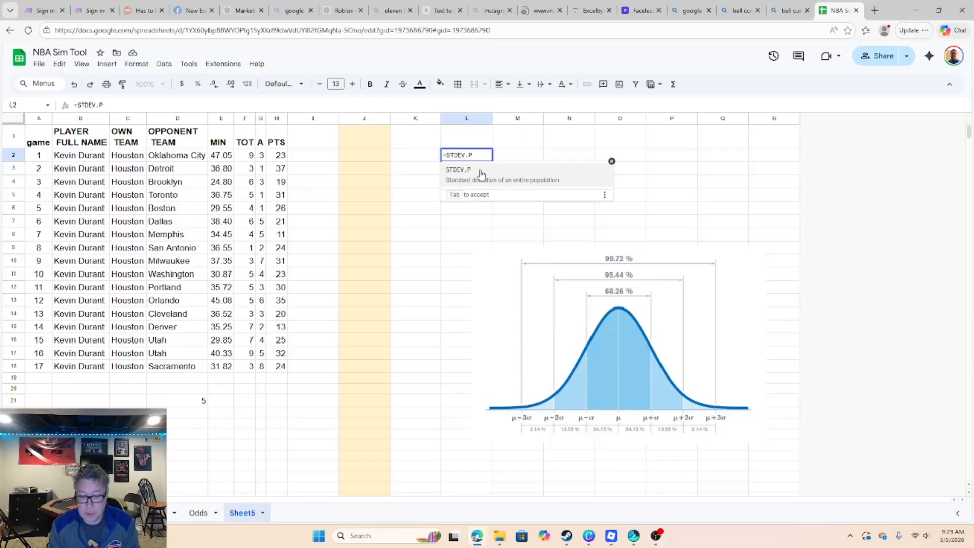
left_click(481, 174)
left_click_drag(246, 157, 250, 364)
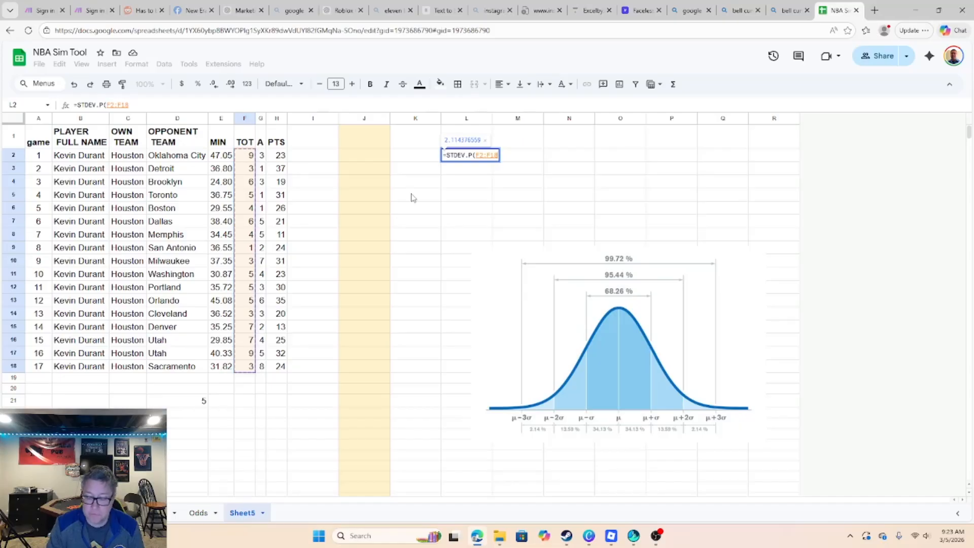
key("Return")
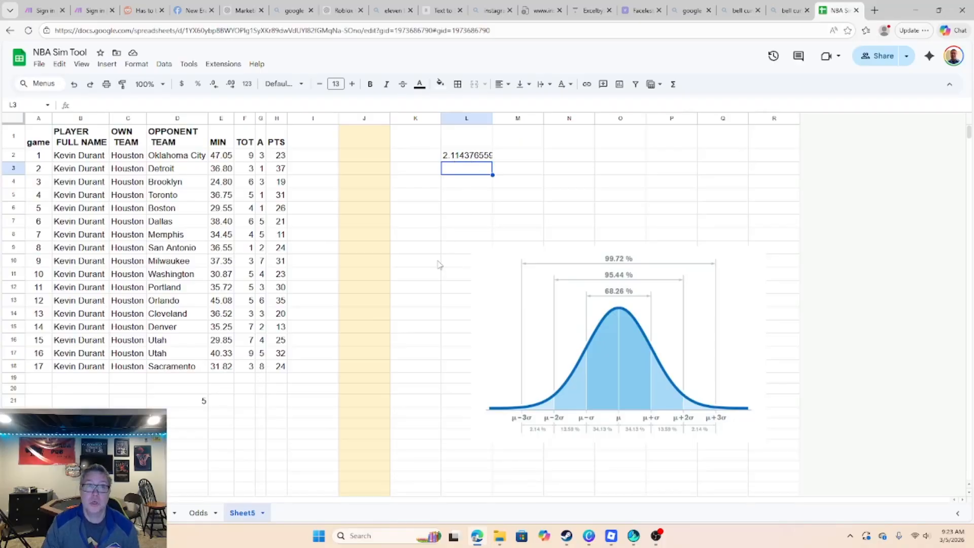
left_click(250, 191)
left_click(251, 209)
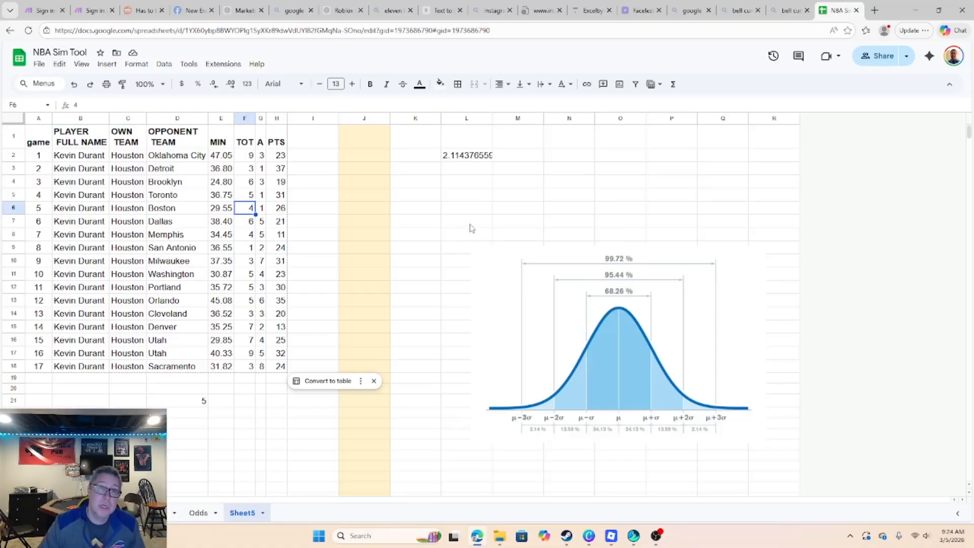
Enter the formula =NORMINV(RAND(),5.5,2.11) in cell J2 to simulate a random game value.
left_click(365, 157)
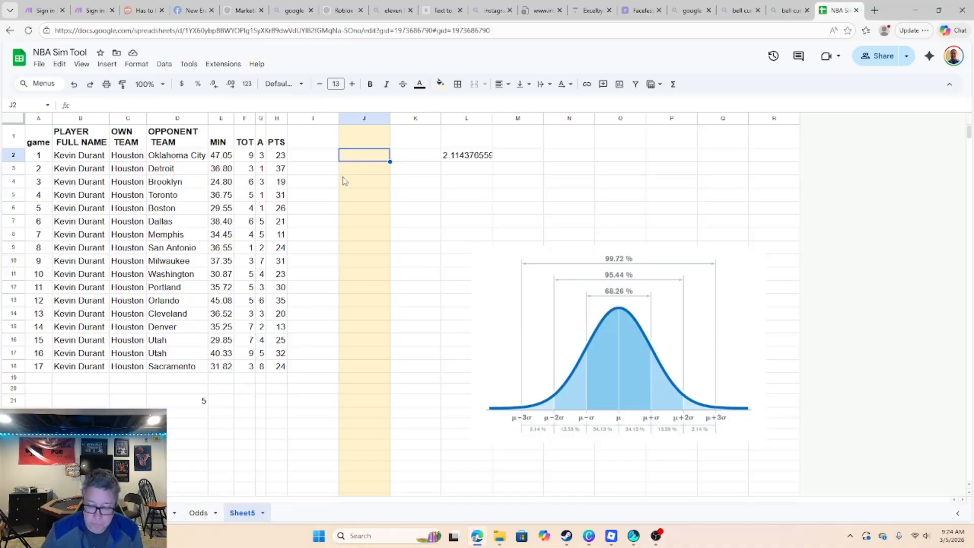
type("=")
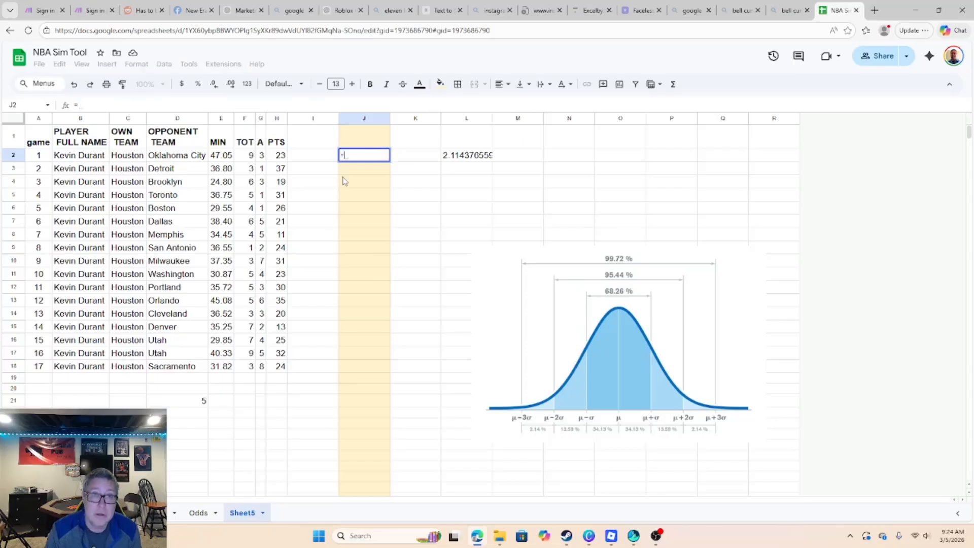
type("NORMIN")
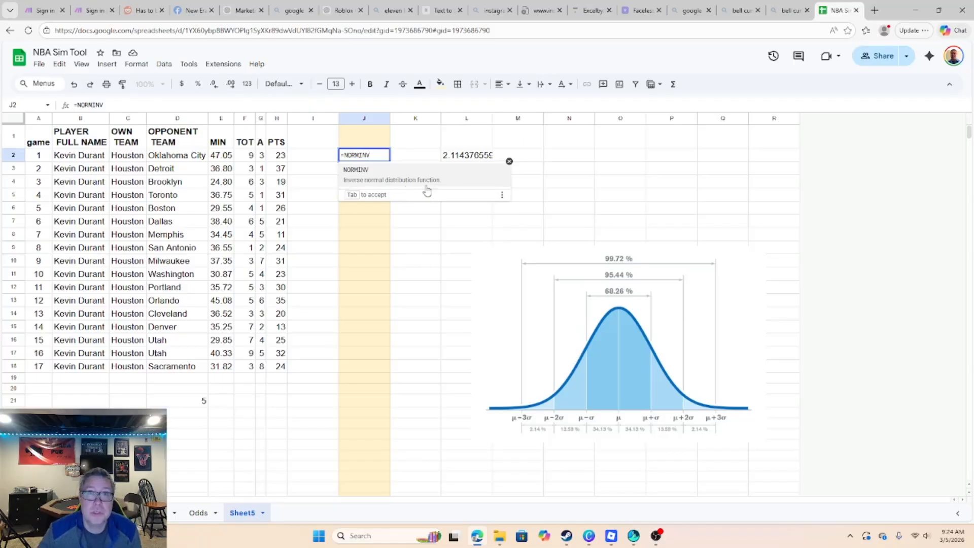
type("V")
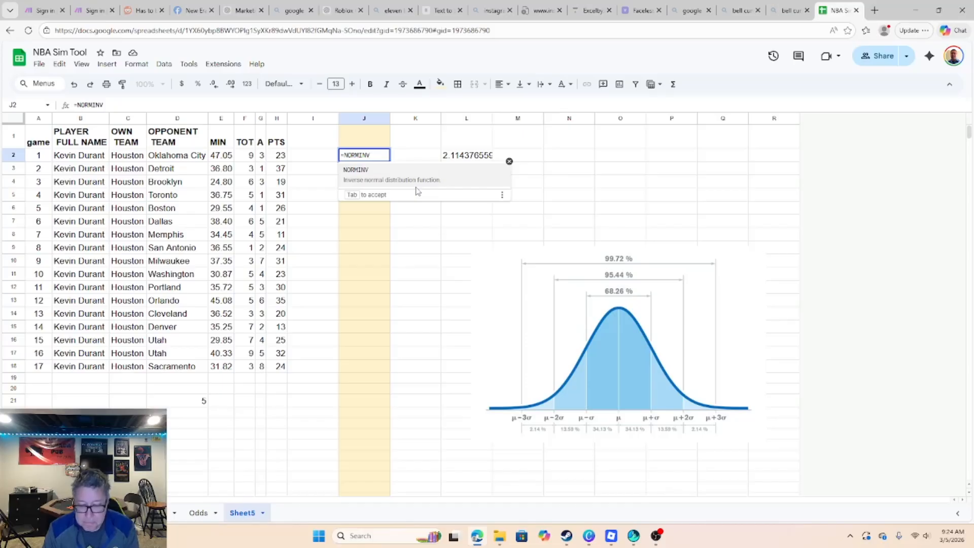
type("(")
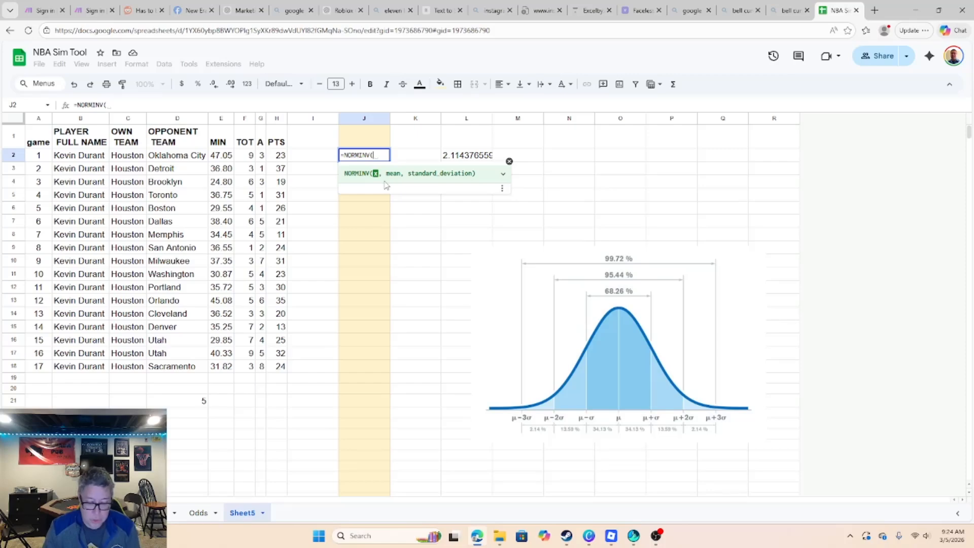
type("RAND")
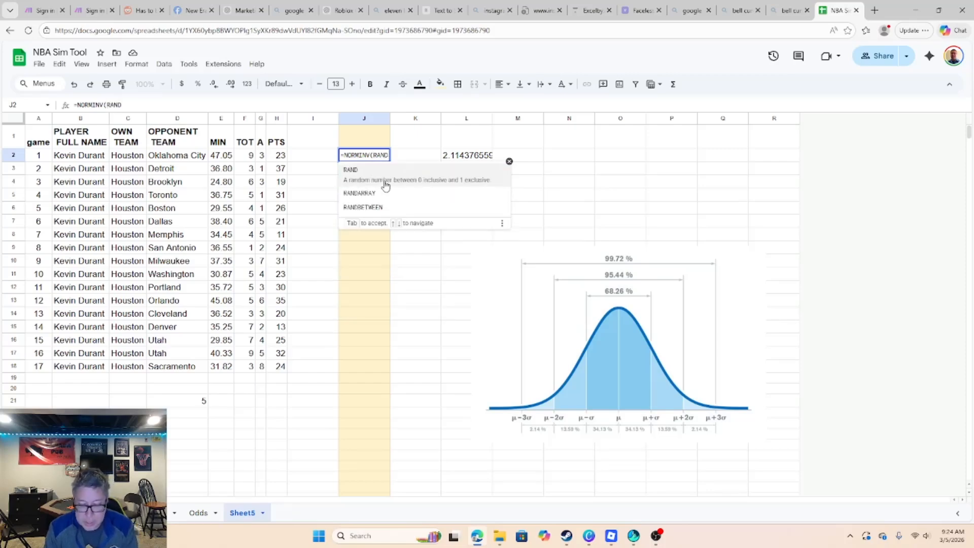
type("()")
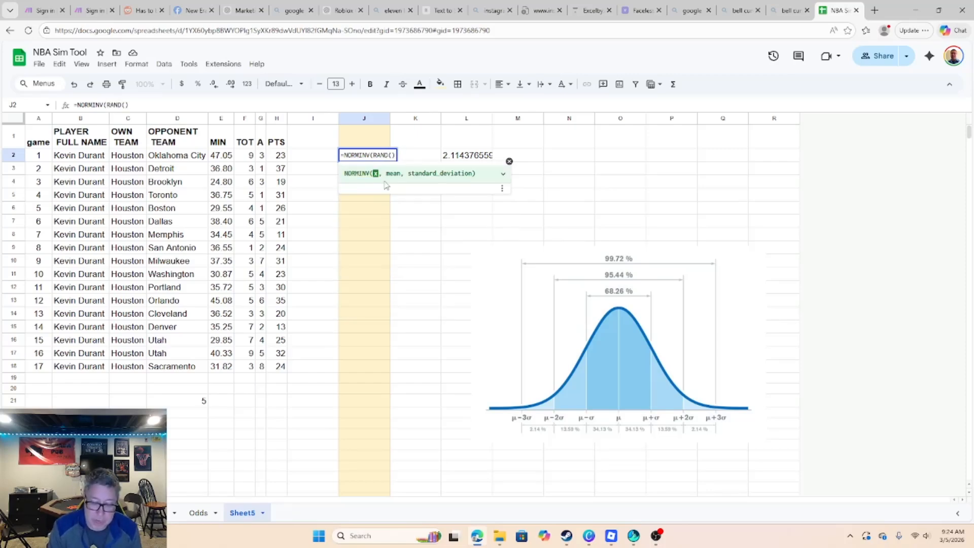
type(",")
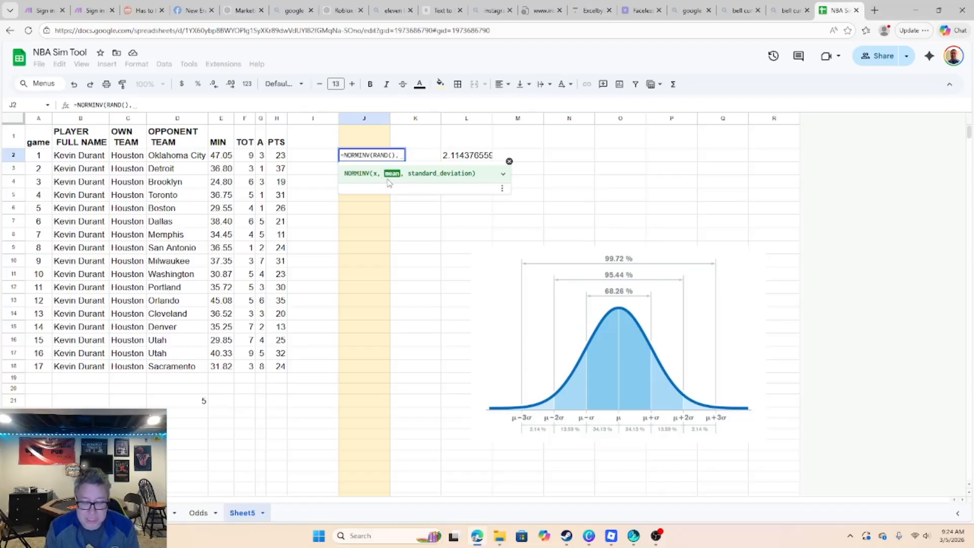
type("5.5")
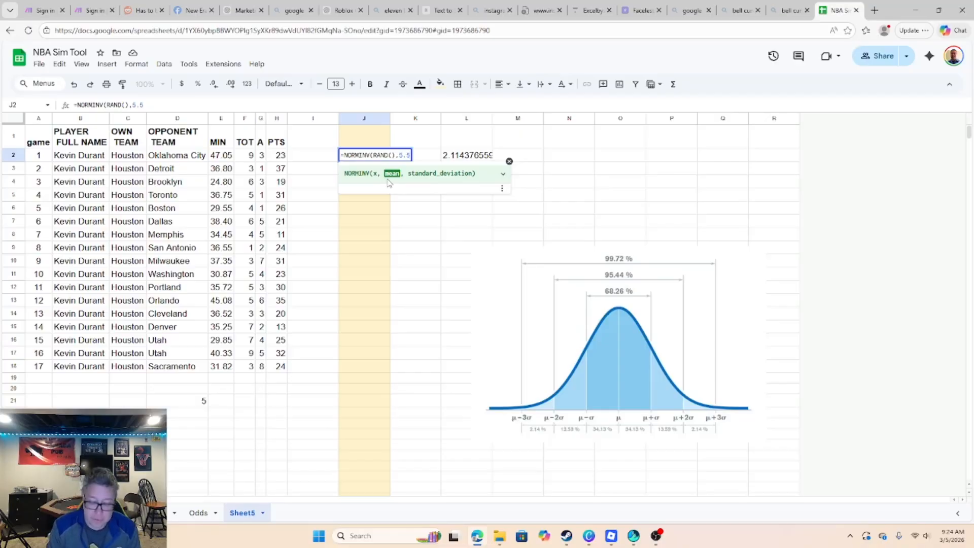
type(",")
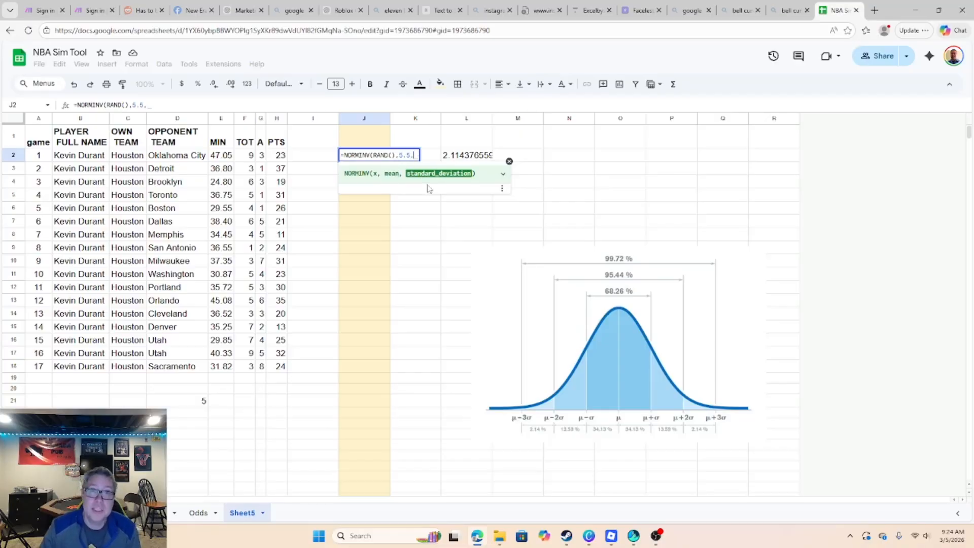
type("2.11")
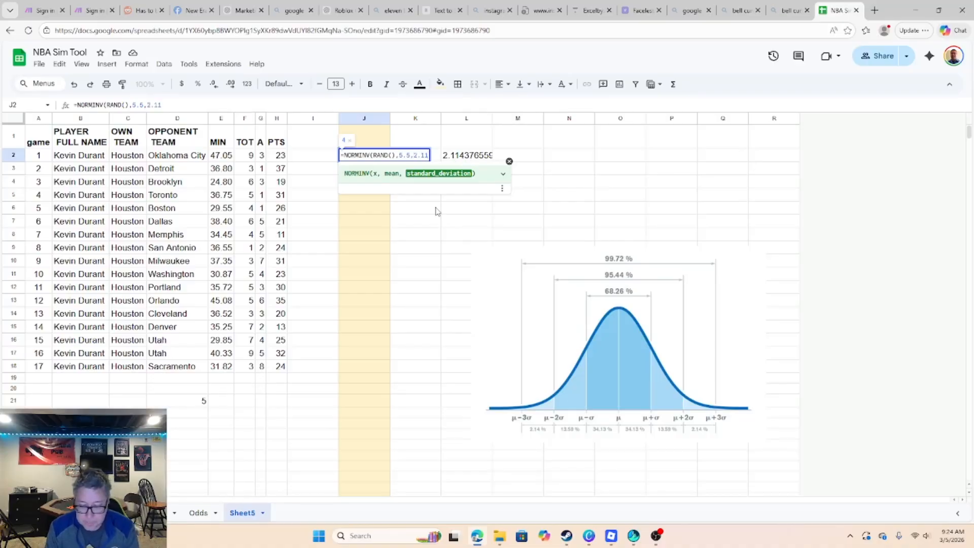
type(")")
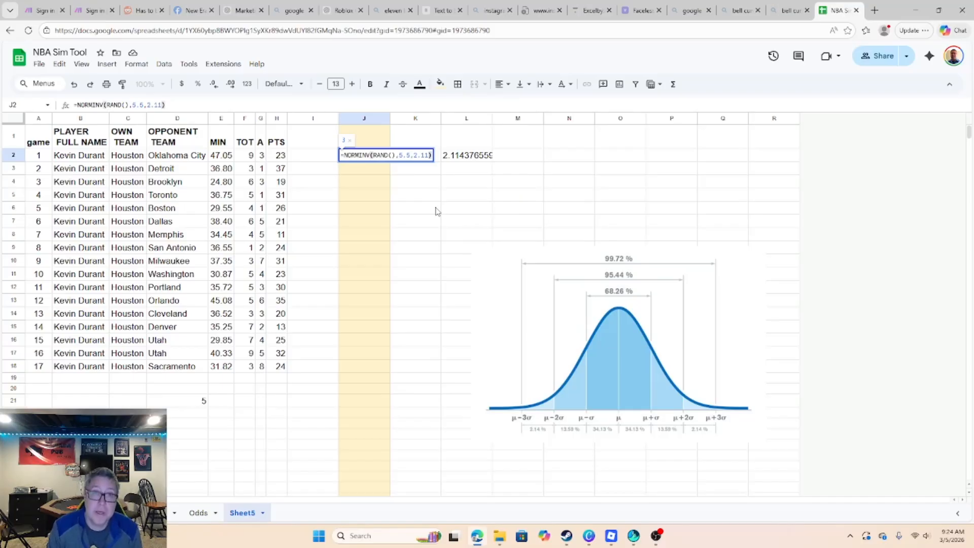
key("Return")
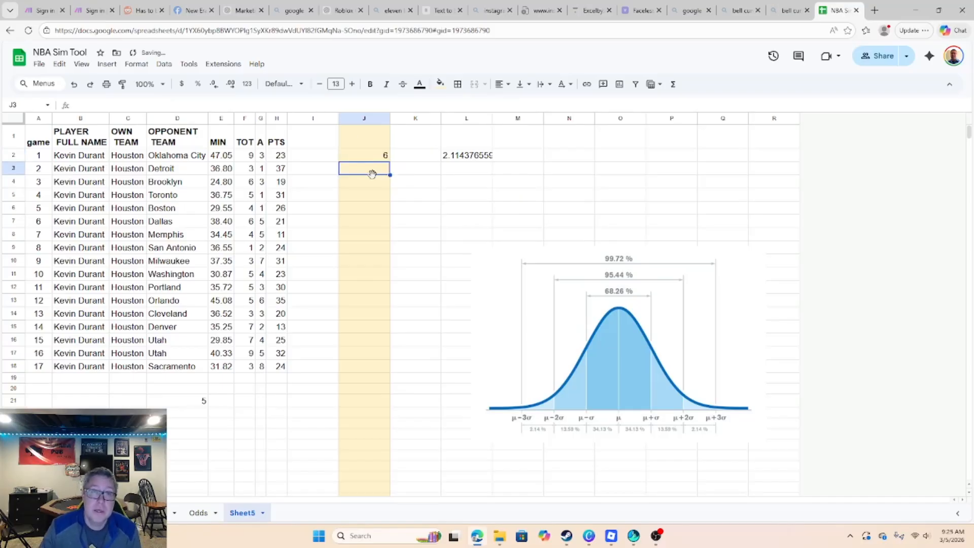
left_click(373, 159)
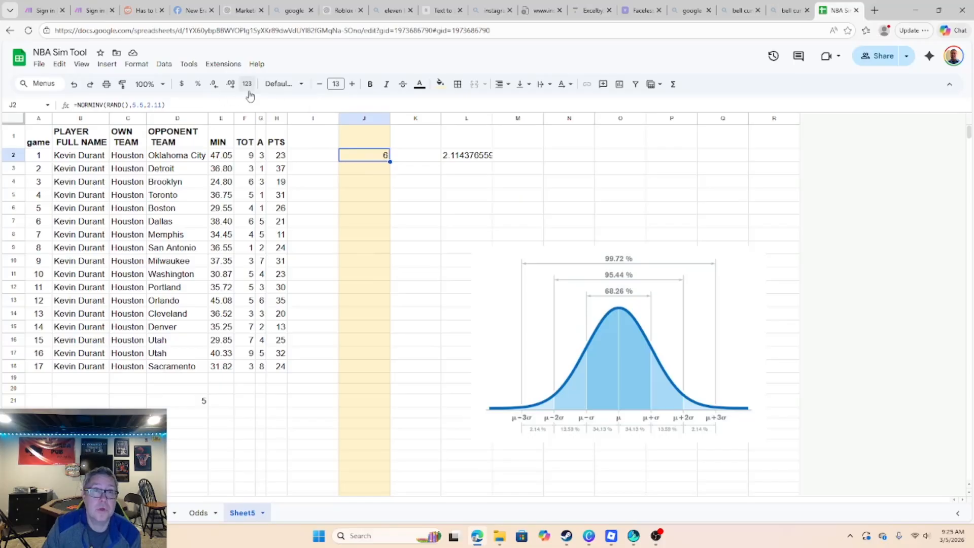
Display cell J2 with two decimals and wrap its formula as =ROUND(NORMINV(RAND(),5.5,2.11),0).
left_click(230, 83)
left_click(231, 84)
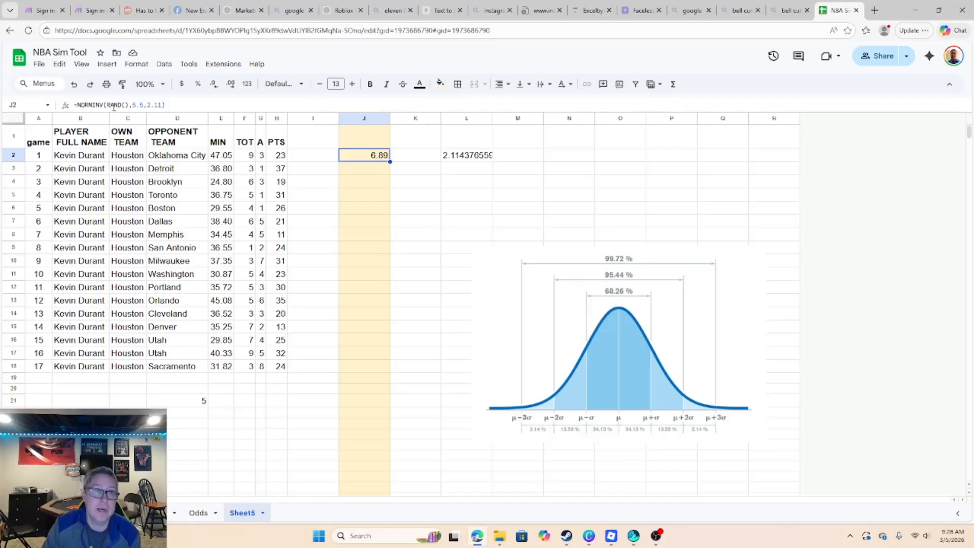
left_click(77, 104)
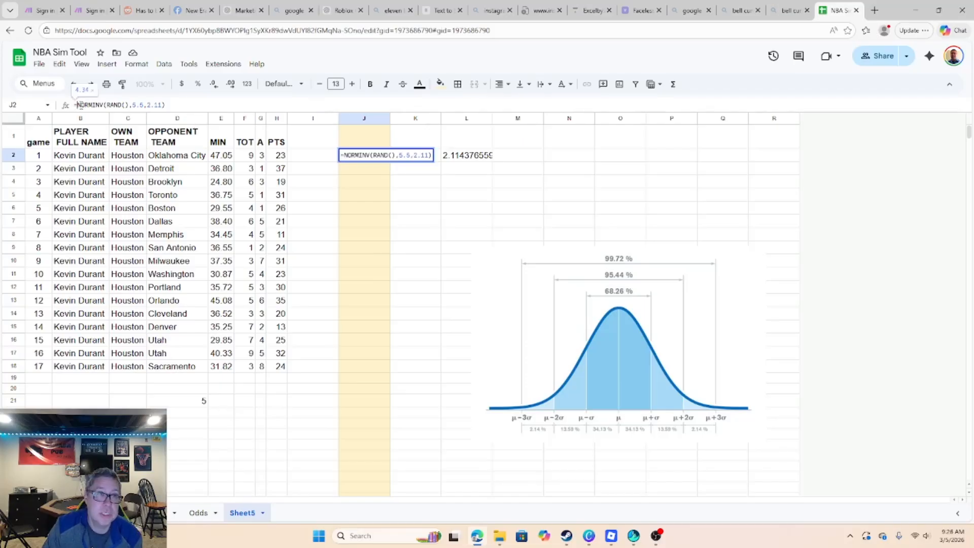
type("ROUND")
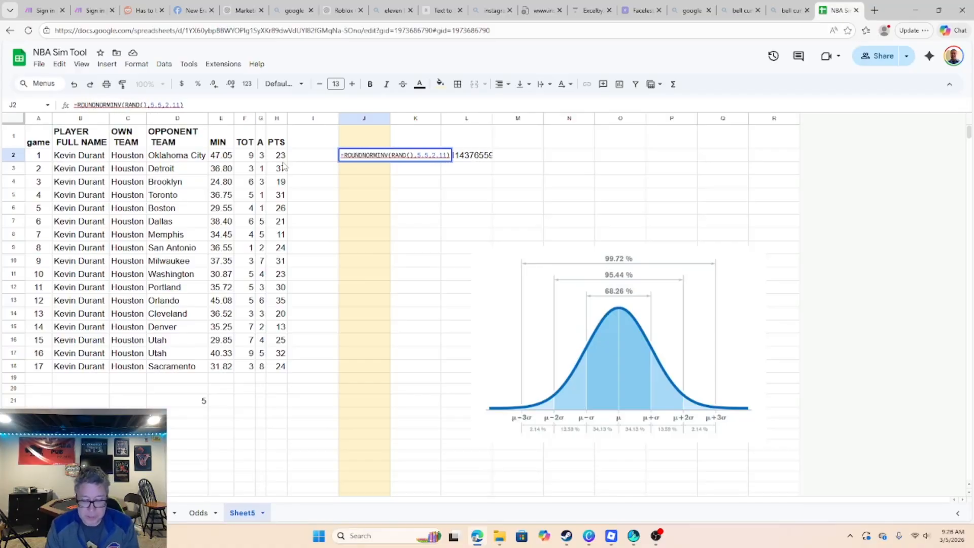
type("(")
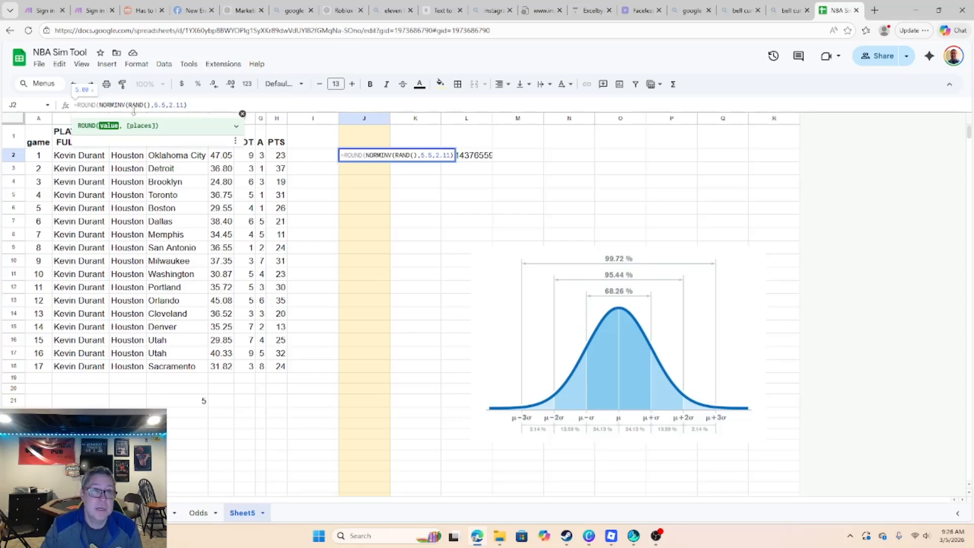
left_click(225, 104)
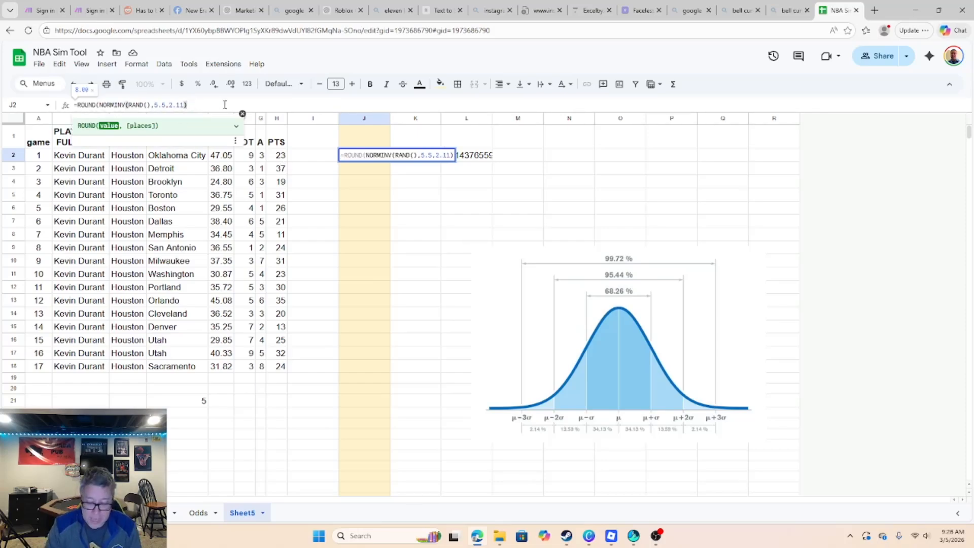
type(",0")
type(")")
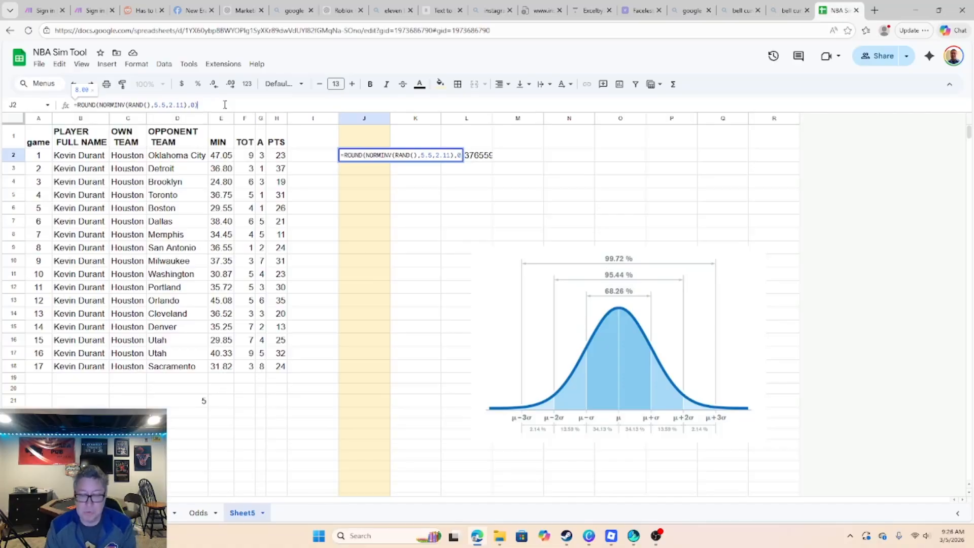
key("Return")
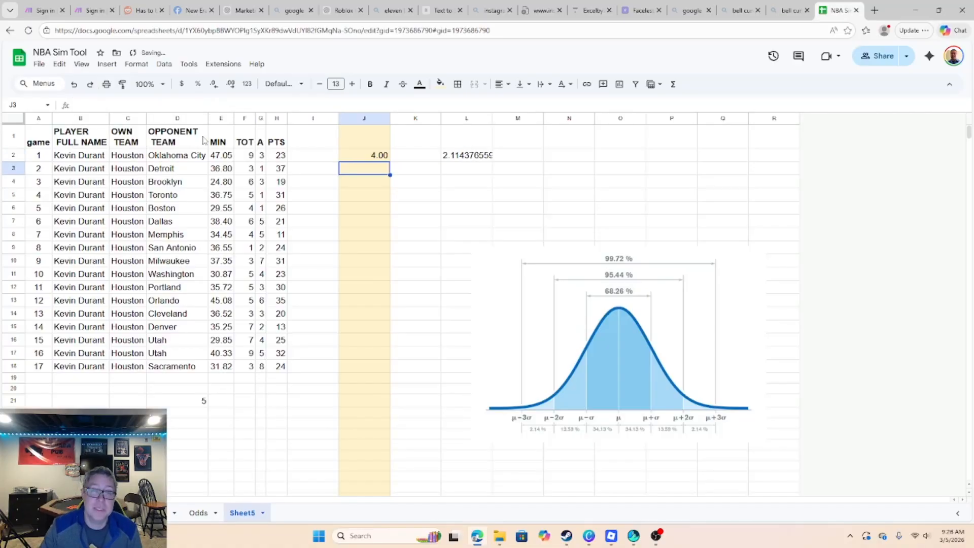
Reduce the number format of the simulated value in cell J2 to no decimal places.
left_click(376, 159)
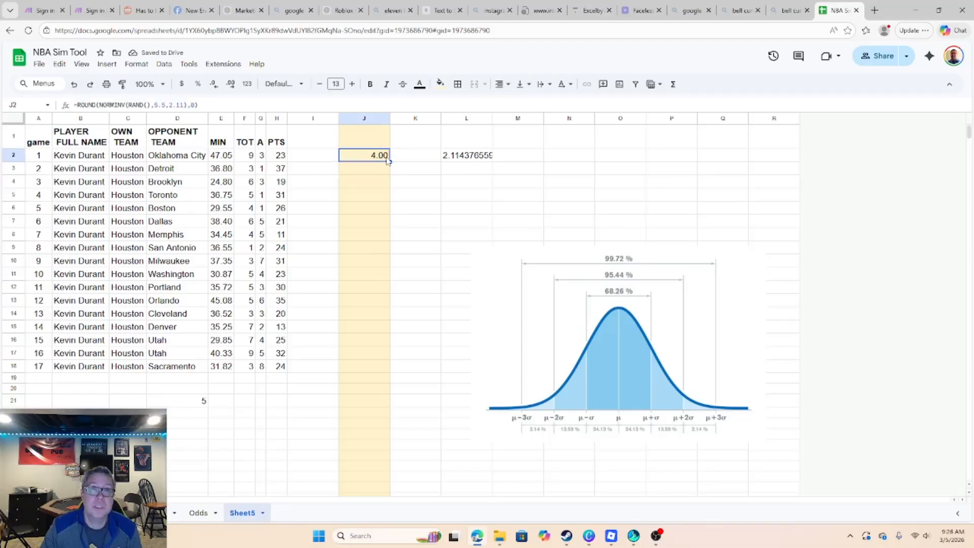
left_click(215, 86)
left_click(215, 86)
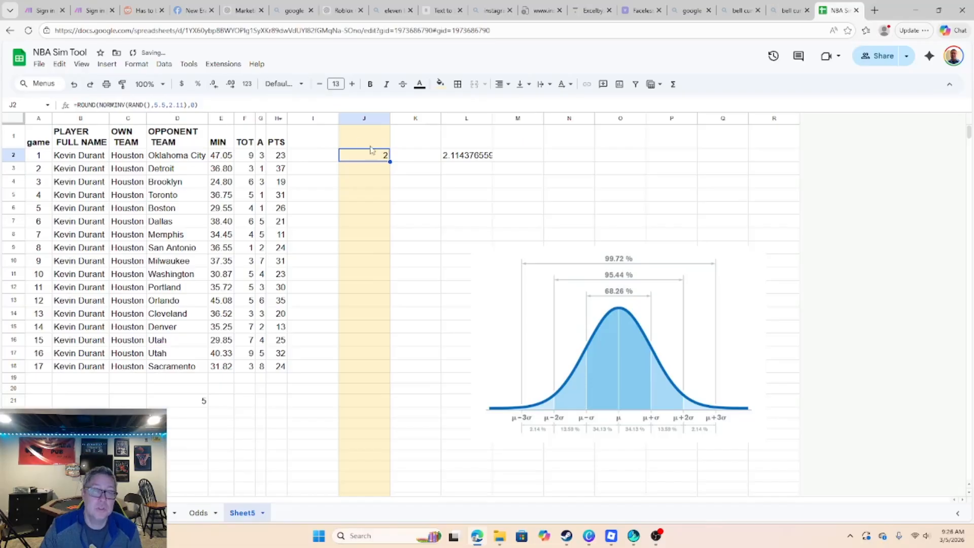
Examine how the simulated game value in J2 varies from one recalculation to the next.
left_click(413, 182)
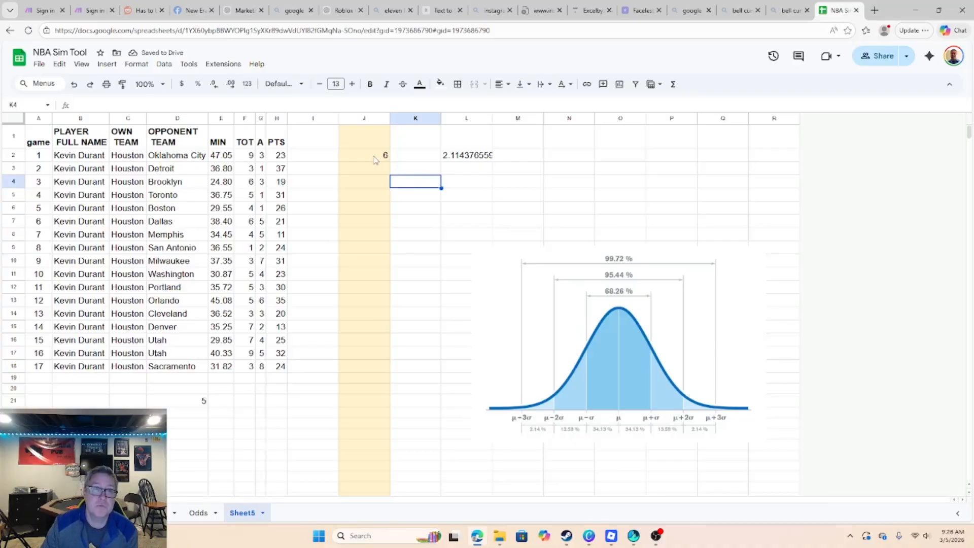
left_click(417, 201)
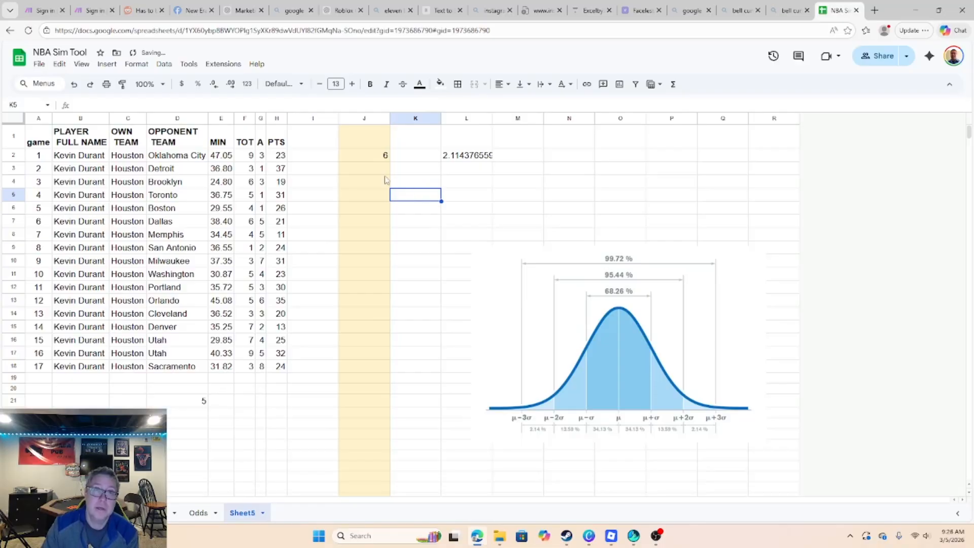
left_click(415, 186)
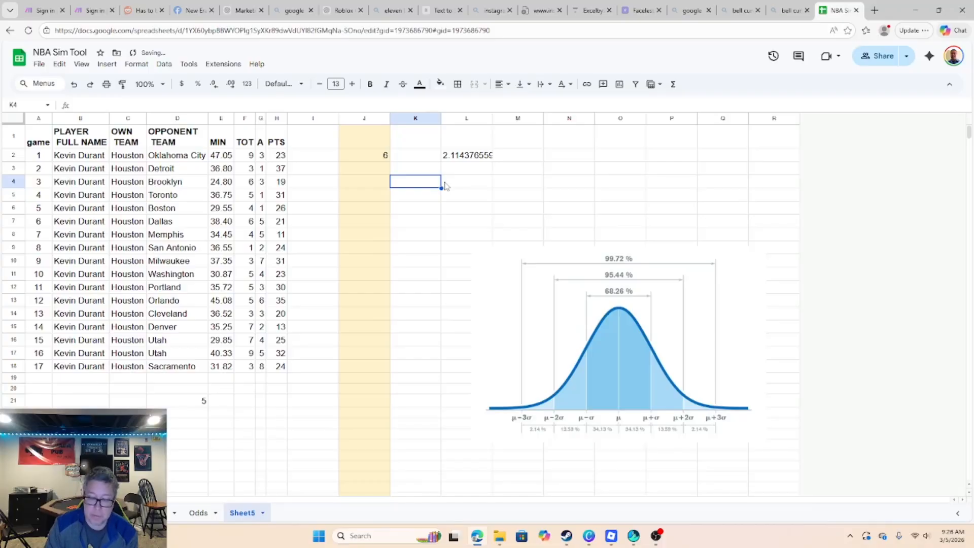
left_click(406, 197)
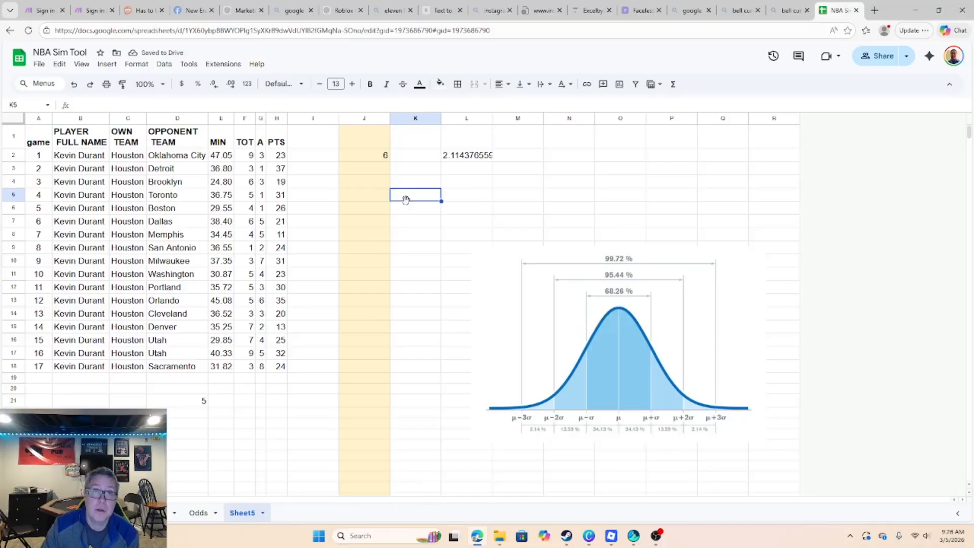
left_click(461, 196)
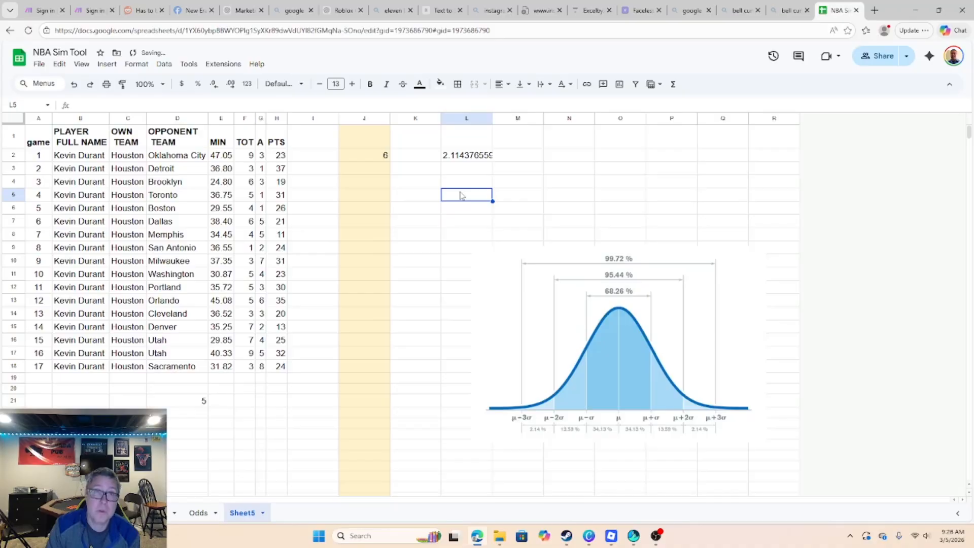
left_click(422, 184)
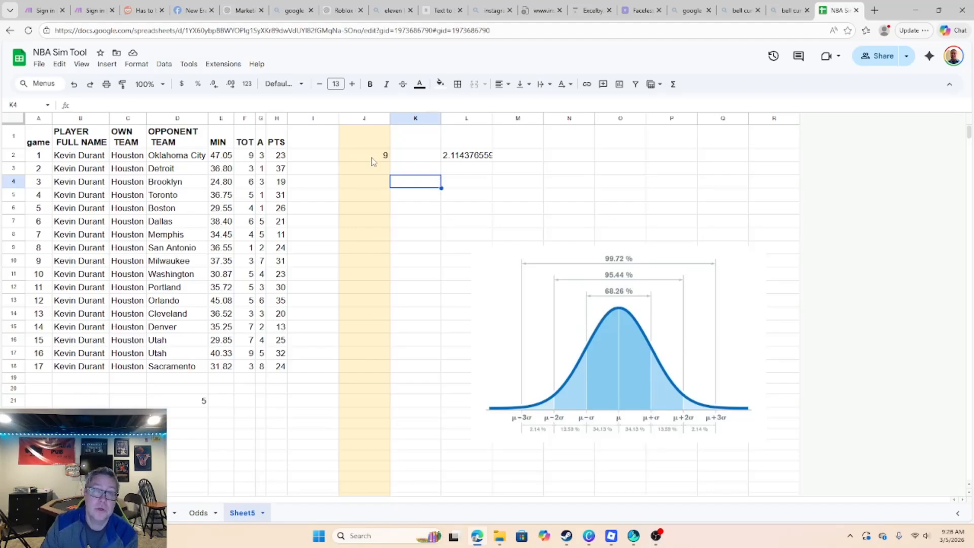
Fill the rounded simulation formula from J2 down column J to row 102.
left_click(373, 159)
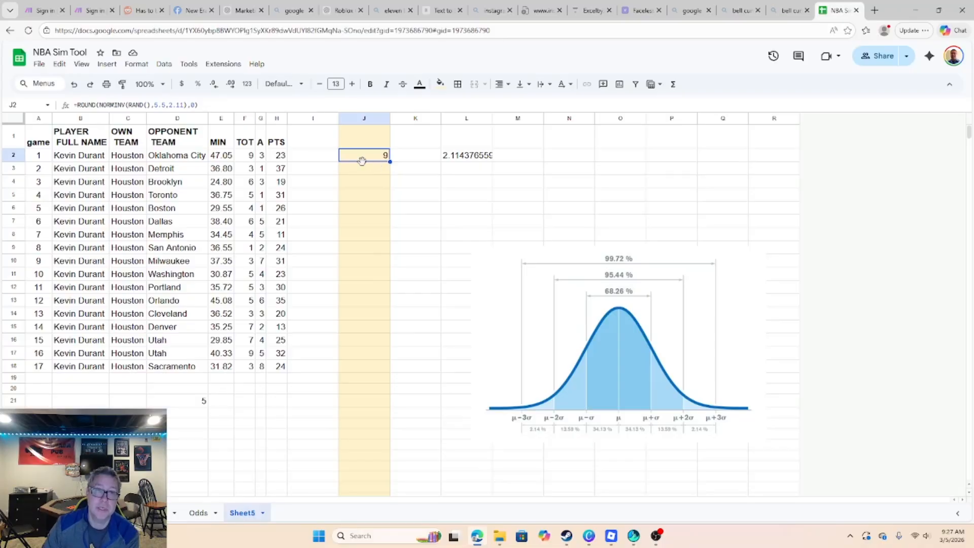
left_click_drag(389, 162, 381, 421)
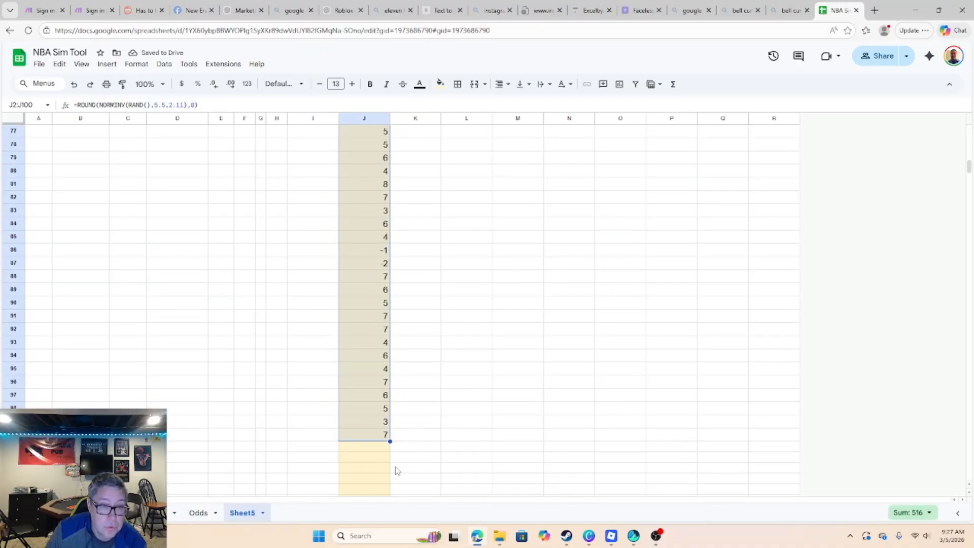
left_click_drag(389, 441, 420, 450)
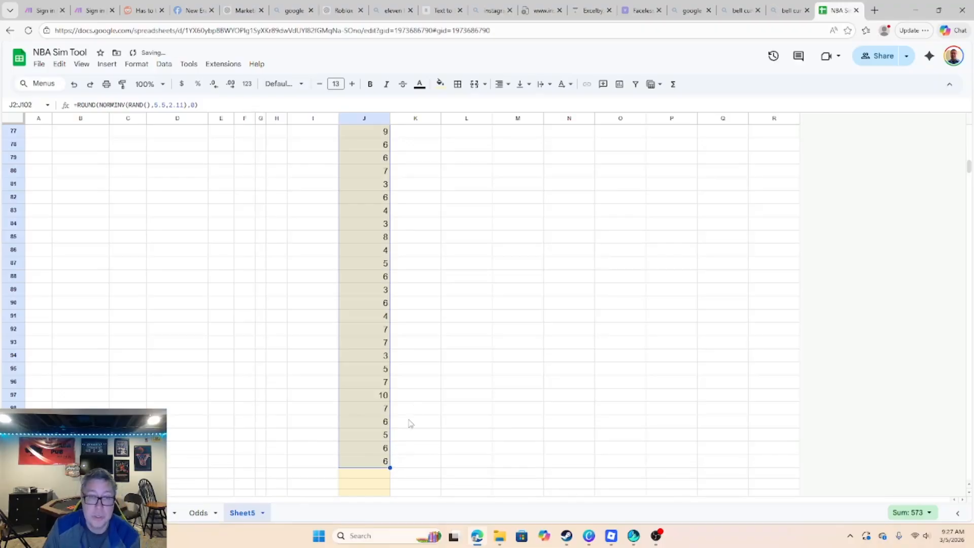
Examine individual simulated game values in the first rows of column J.
scroll(390, 324, "up", 12)
scroll(374, 304, "up", 7)
left_click(363, 210)
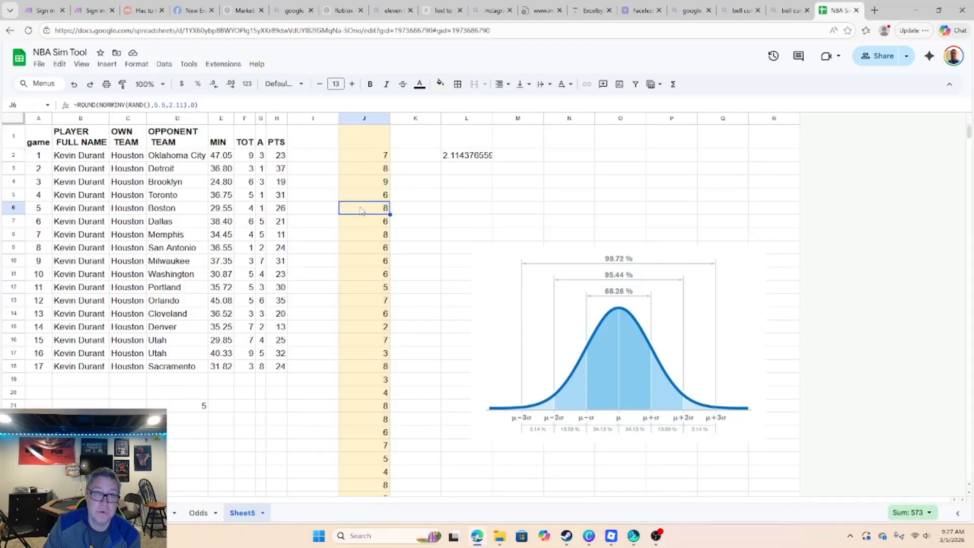
left_click(369, 185)
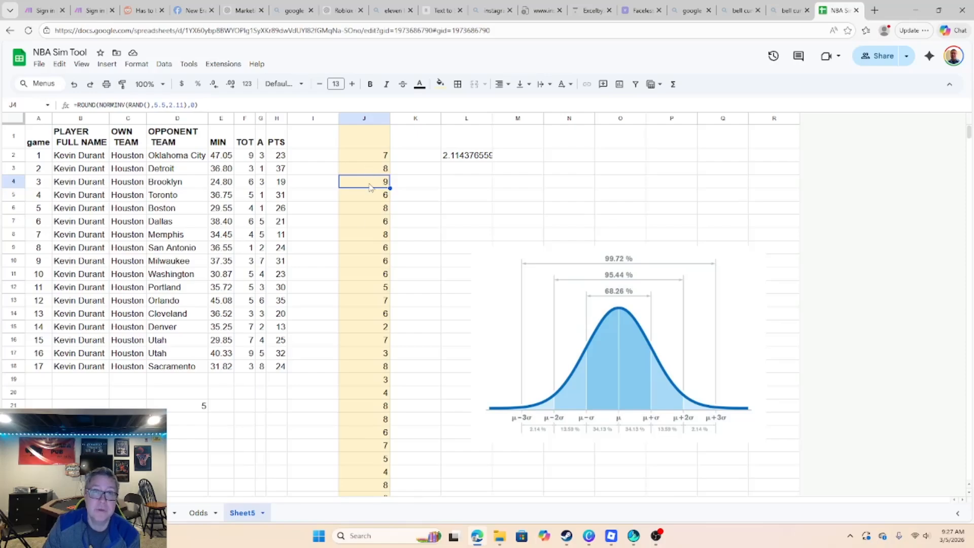
left_click(370, 327)
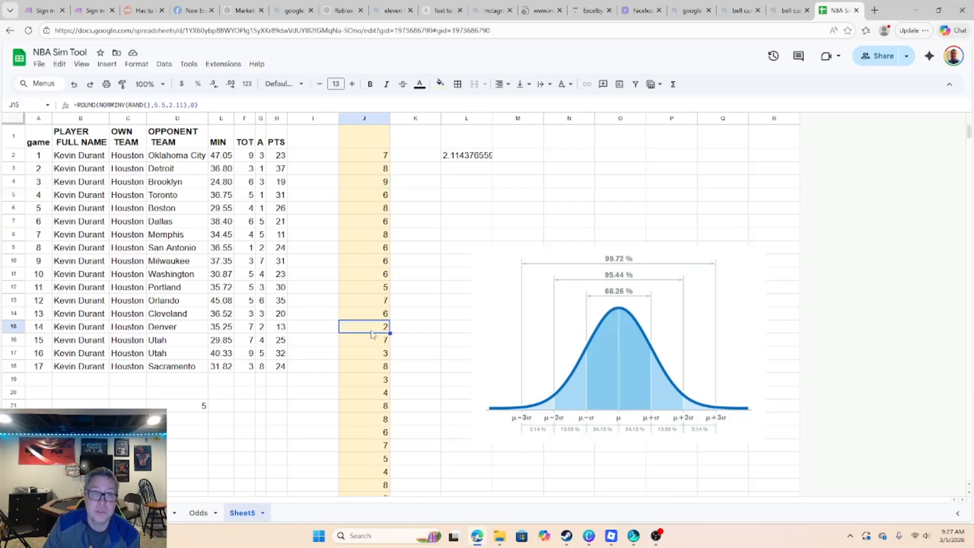
left_click(369, 380)
left_click(370, 406)
left_click(368, 421)
left_click(369, 434)
left_click(420, 332)
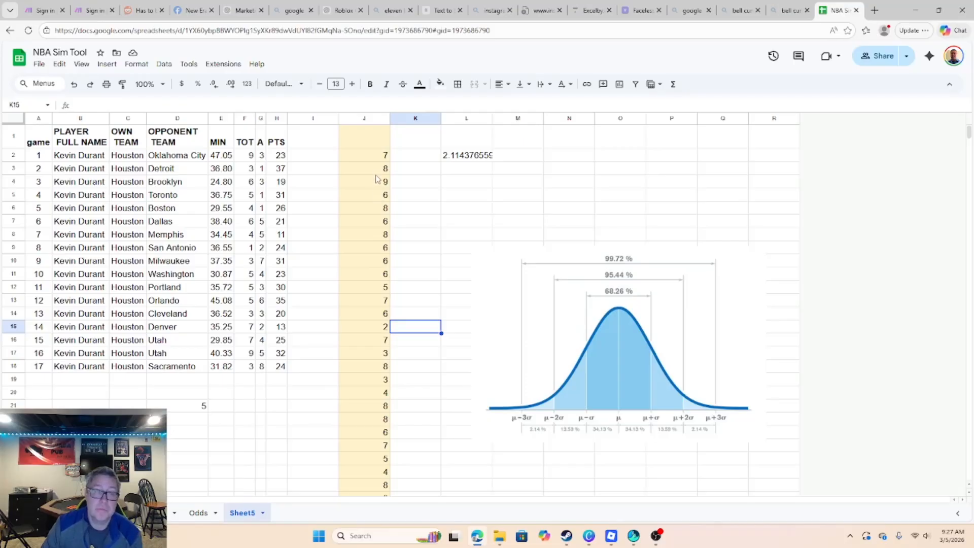
left_click(370, 223)
left_click(372, 181)
left_click(372, 161)
left_click(375, 183)
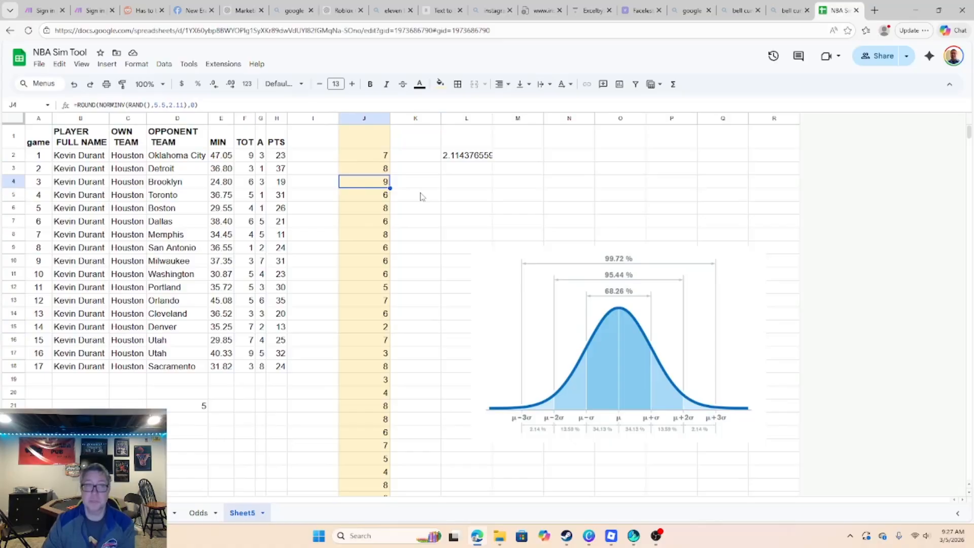
Calculate the average of all simulated values in column J with an AVERAGE formula in cell L5.
left_click(467, 200)
left_click(479, 212)
left_click(483, 198)
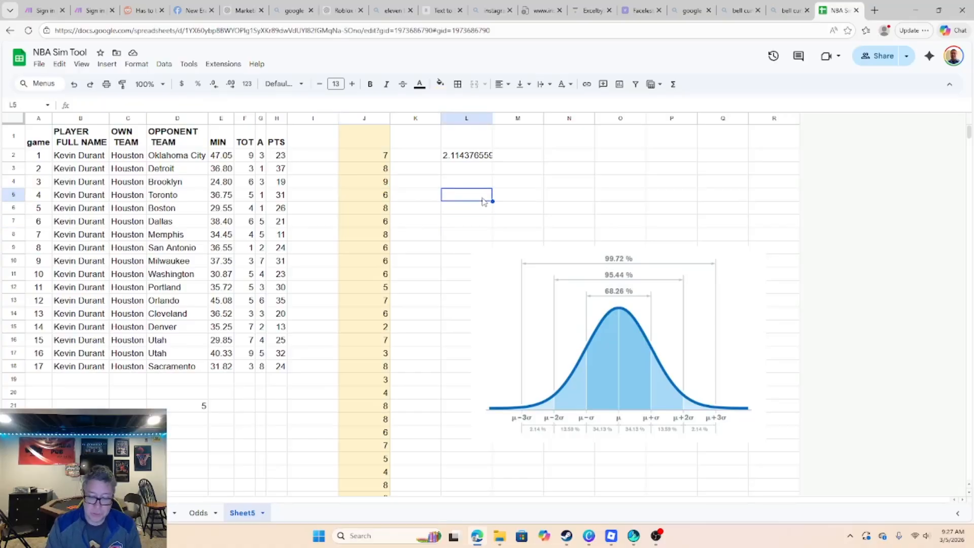
type("=AVER")
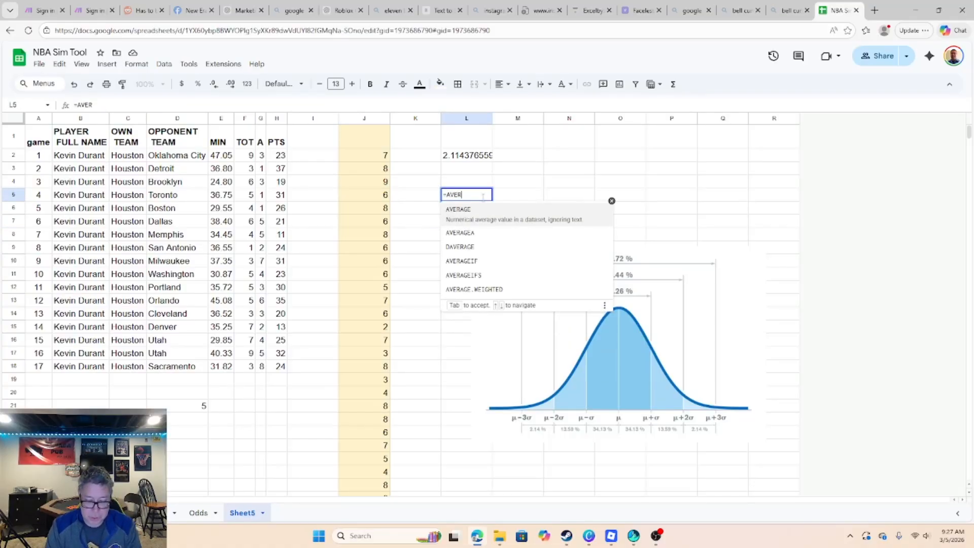
type("AGE")
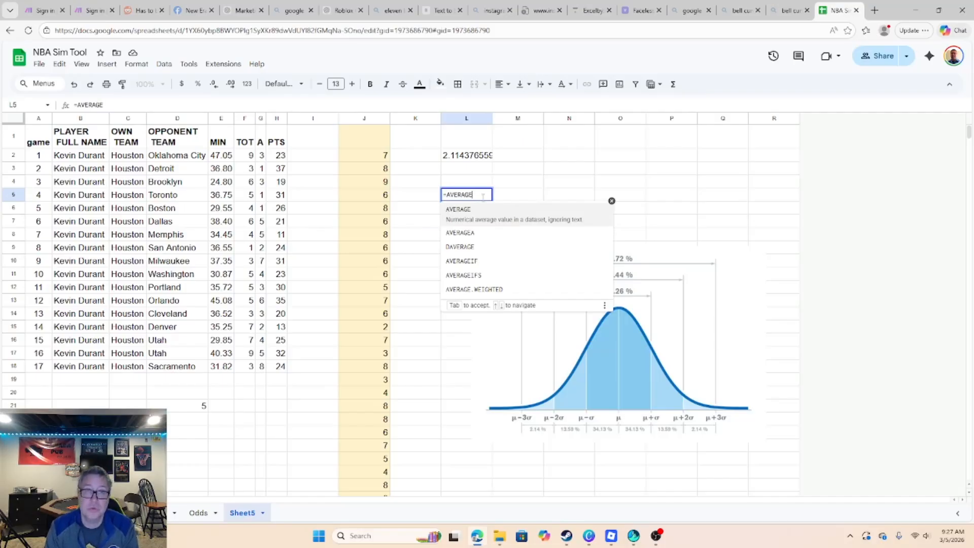
type("(")
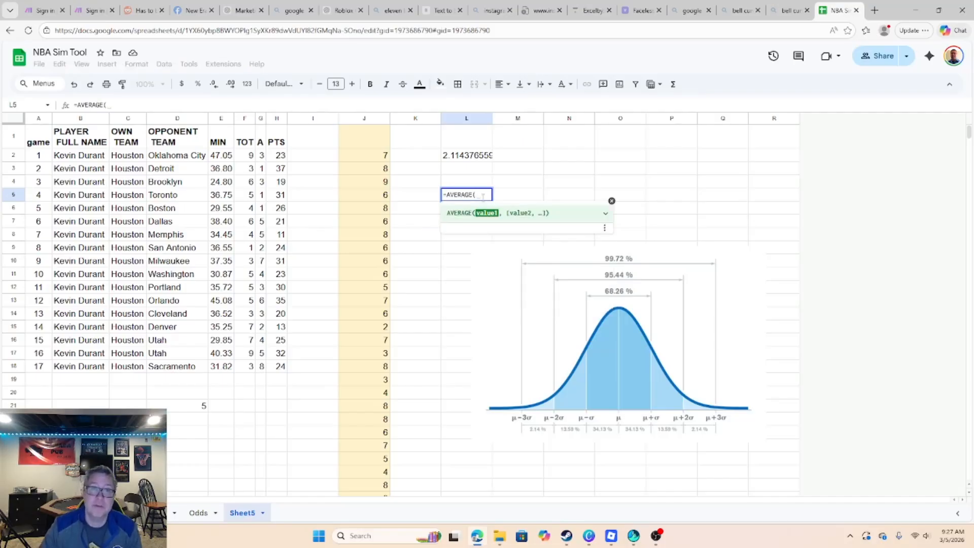
left_click(357, 120)
key("Return")
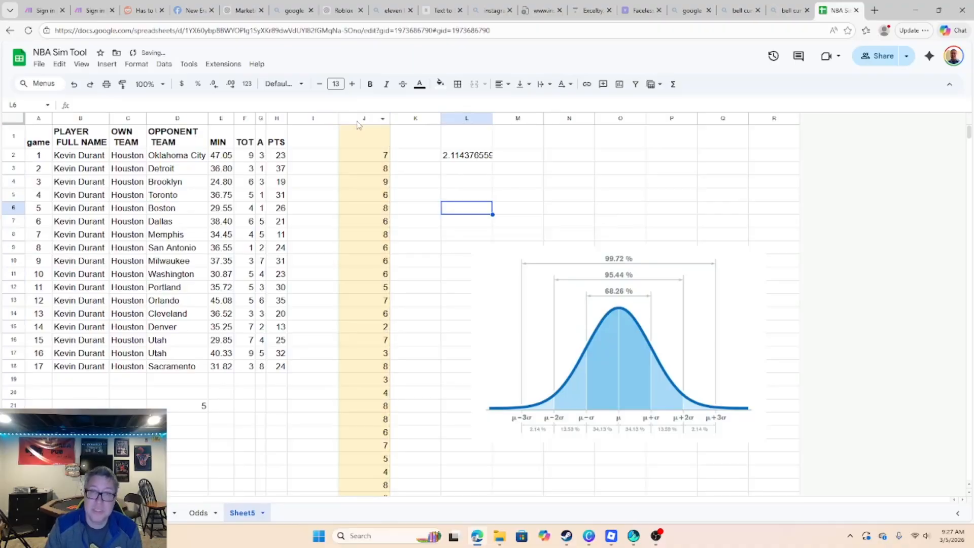
Display the simulated average in cell L5 with two decimal places.
left_click(474, 198)
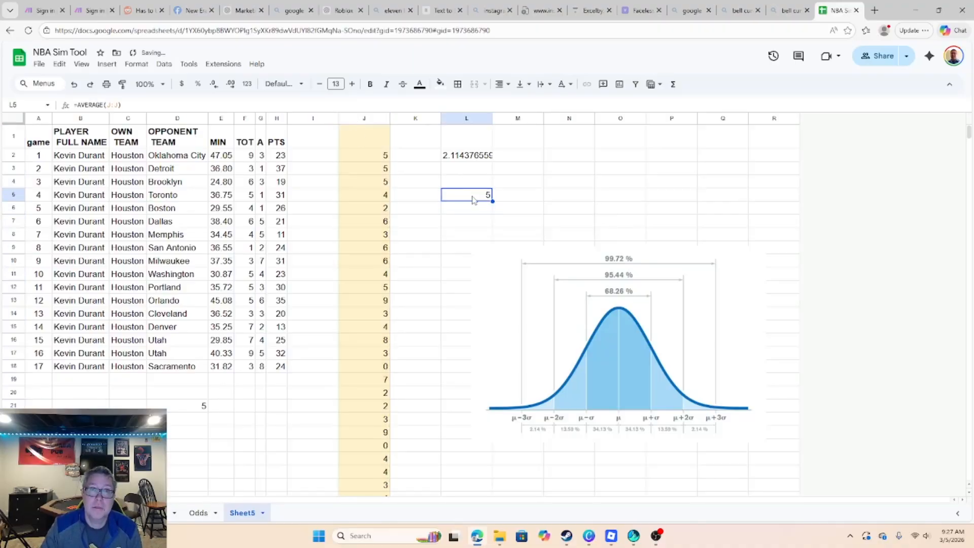
left_click(230, 84)
left_click(230, 84)
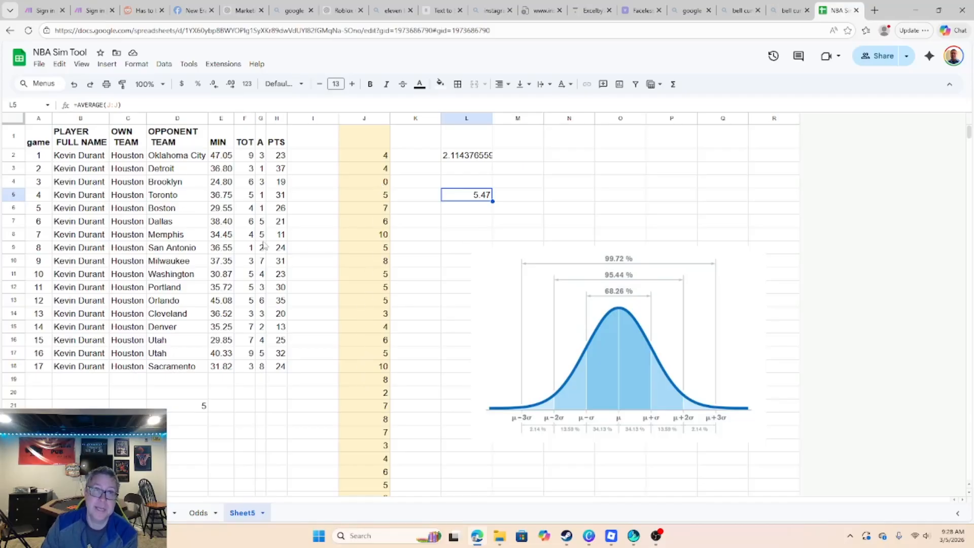
Count the simulated values in column J that are greater than 6.5 with a COUNTIF formula in cell L7.
left_click(466, 227)
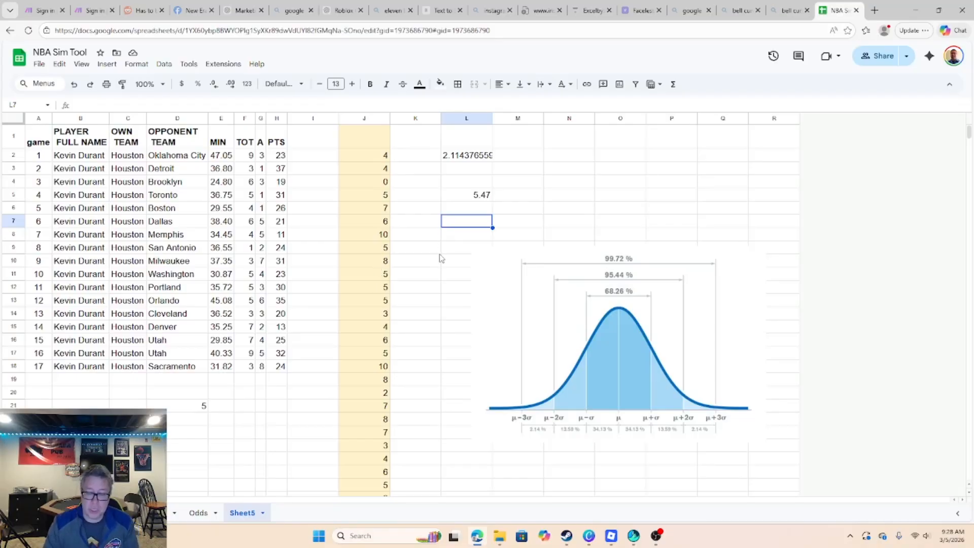
type("=")
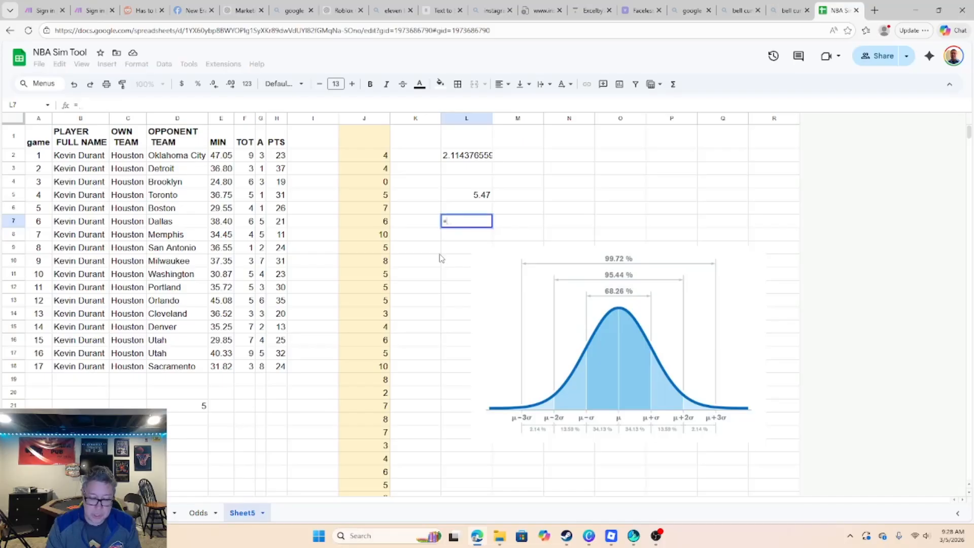
type("COUNTIF(")
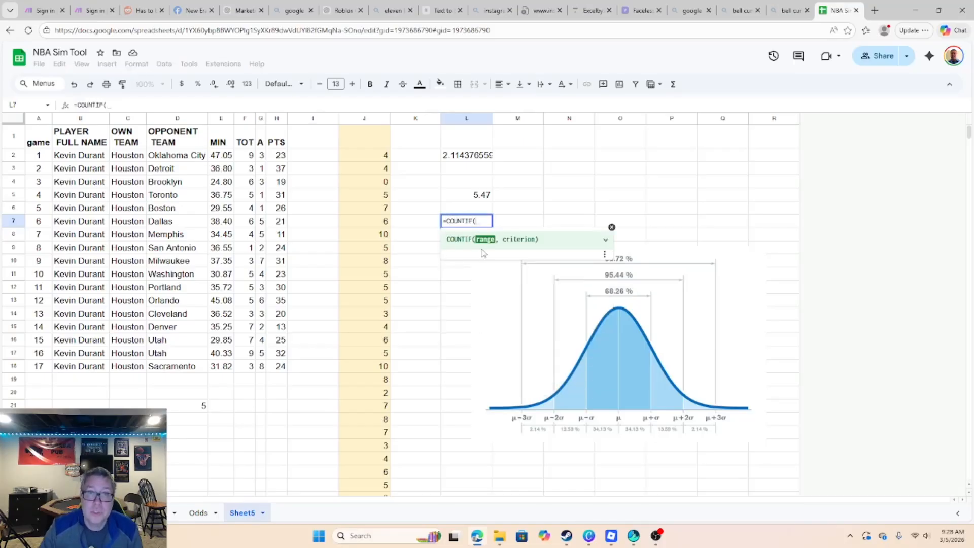
left_click(357, 119)
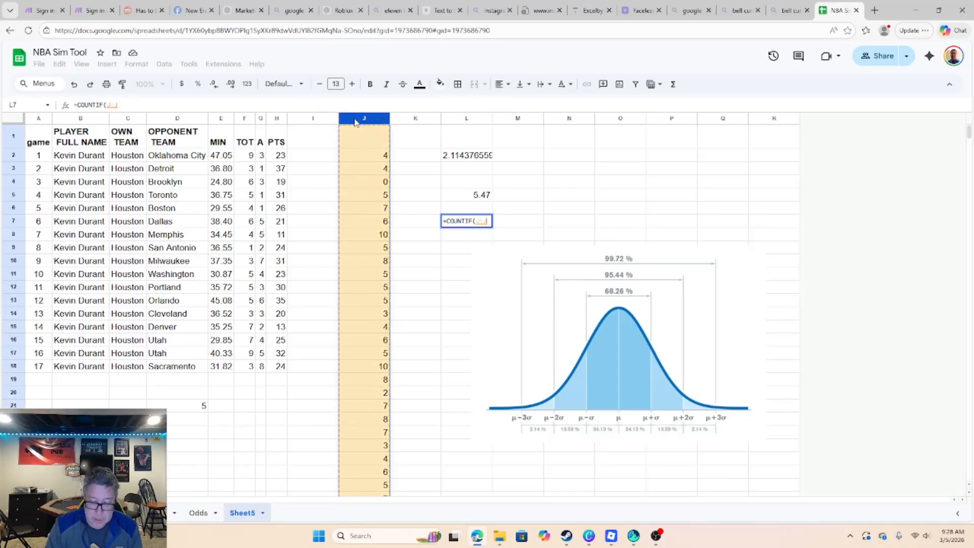
type(",")
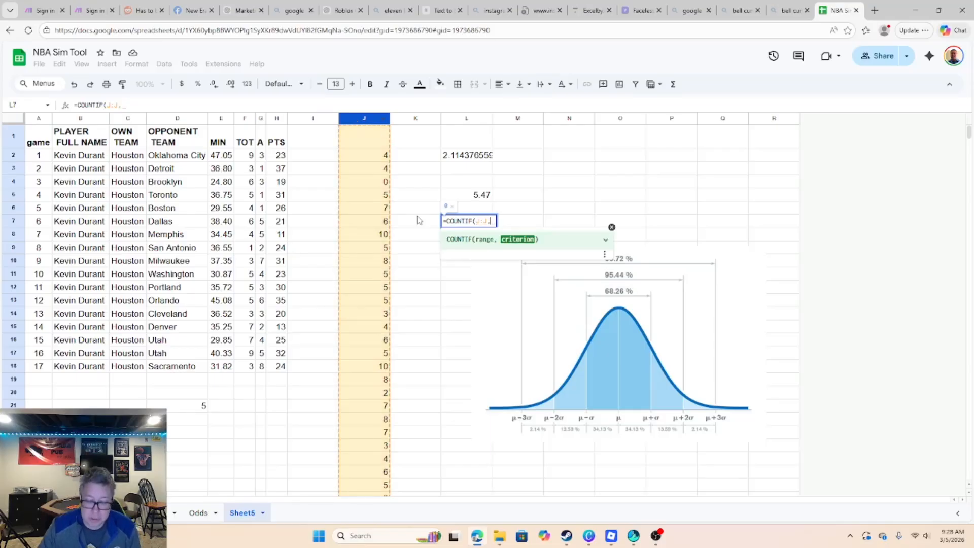
type("\"")
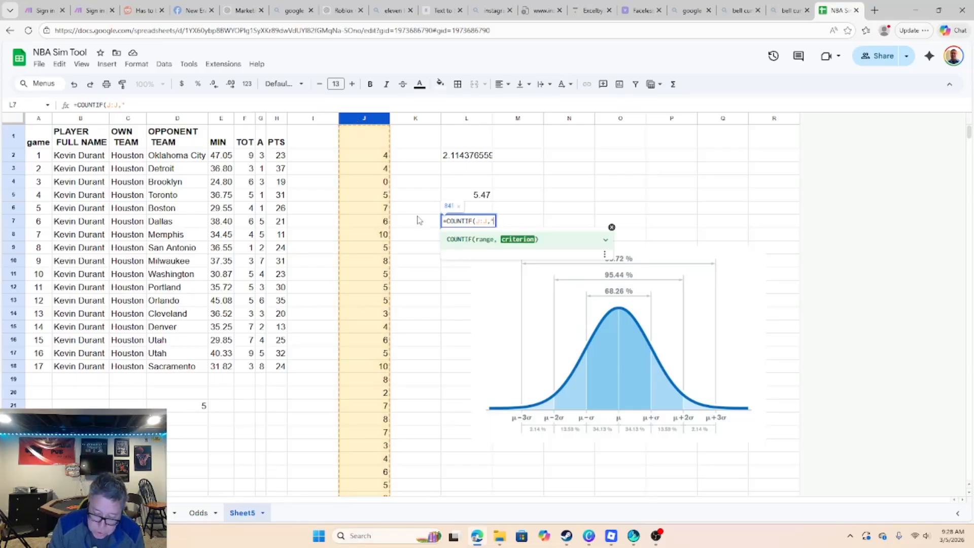
type(">\"&")
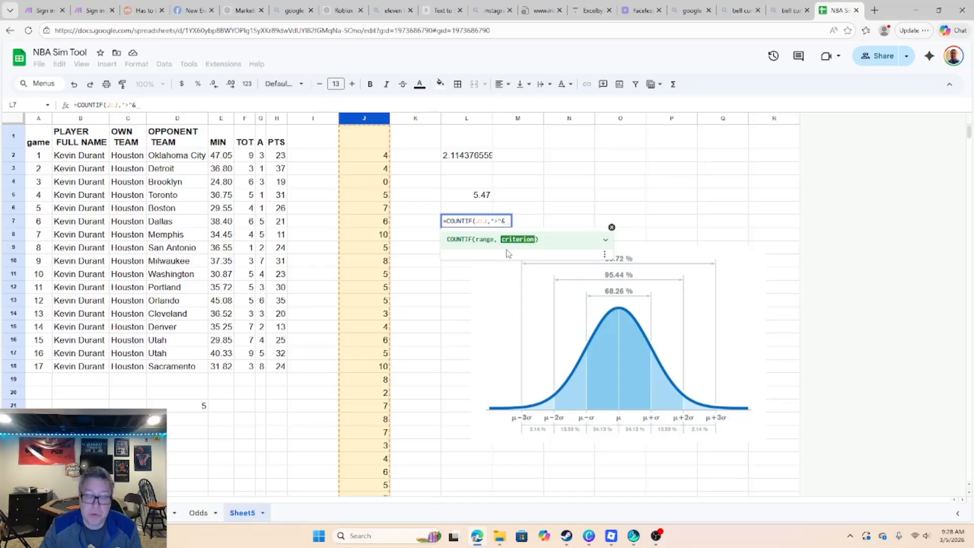
type("6.5")
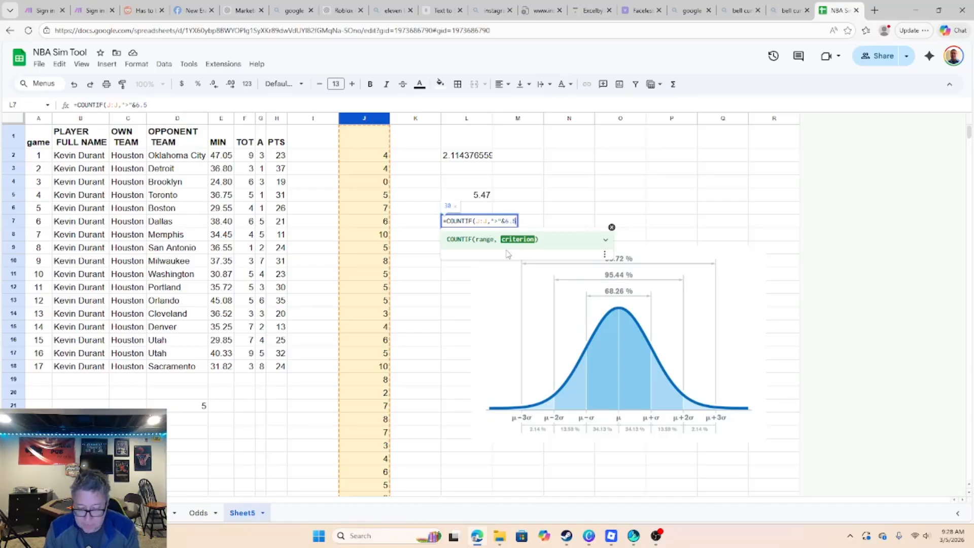
type(")")
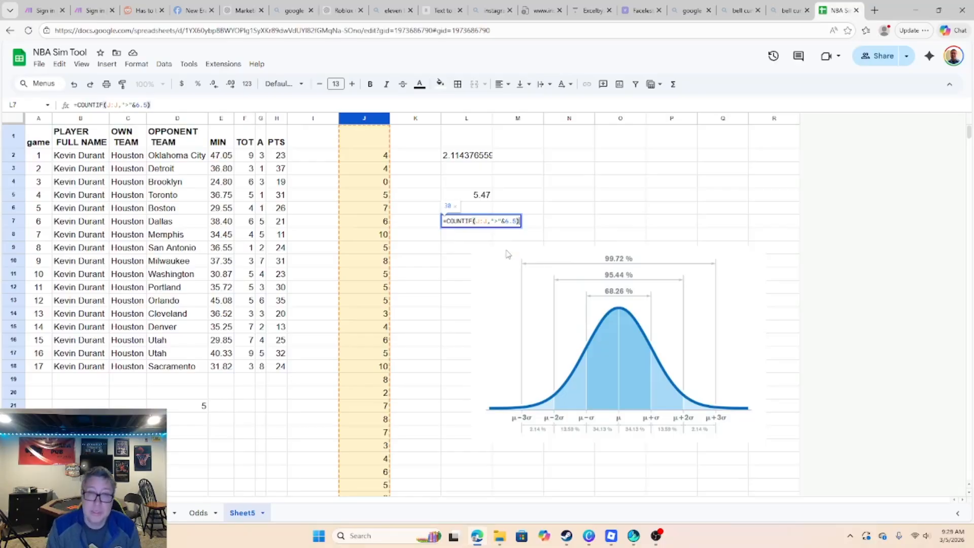
key("Return")
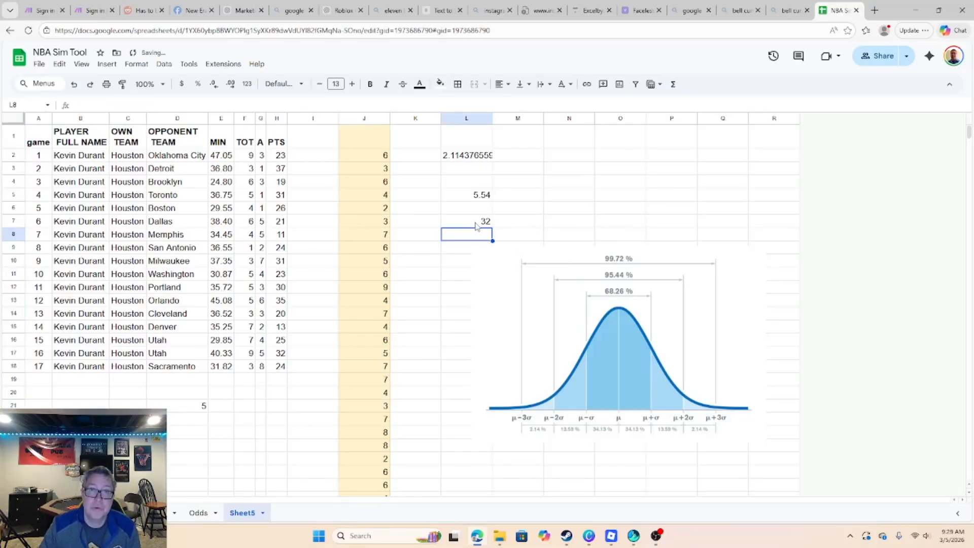
left_click(474, 224)
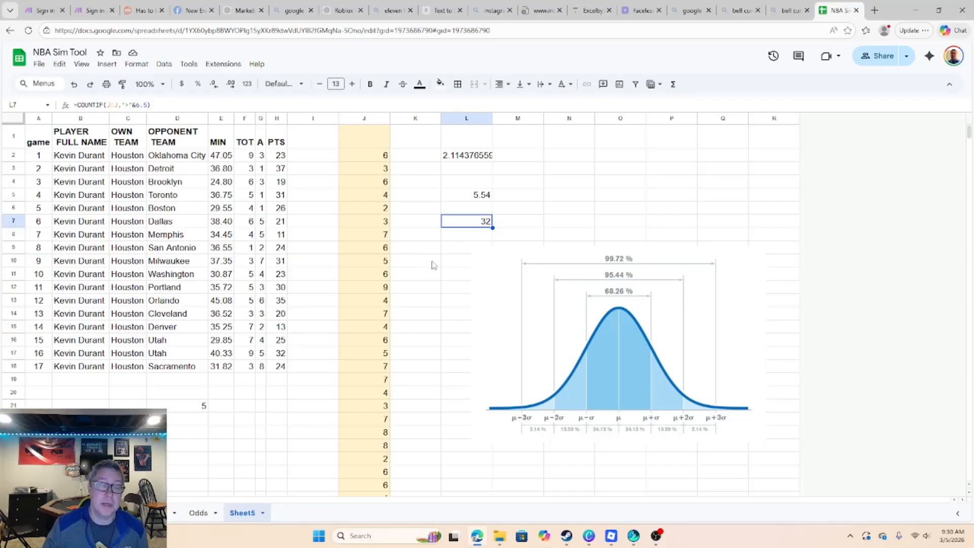
left_click(458, 252)
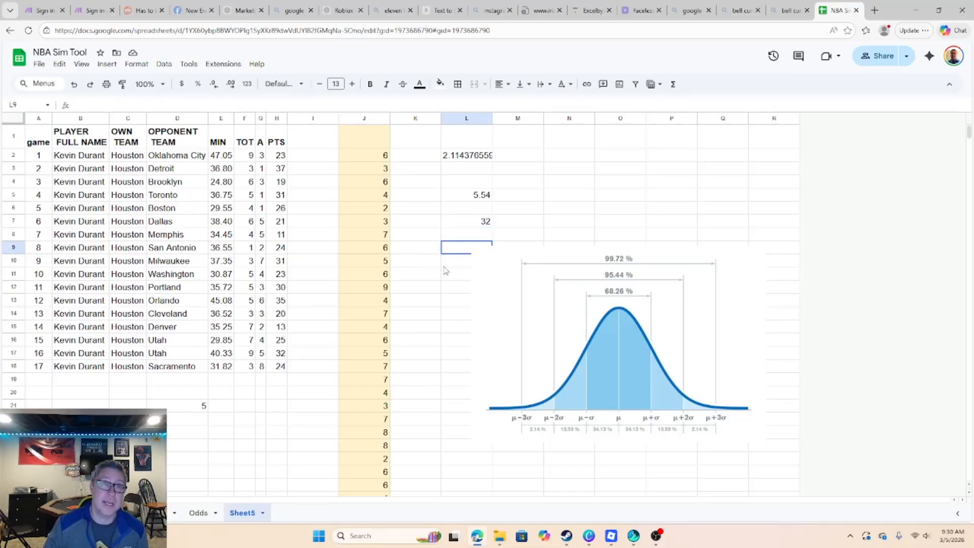